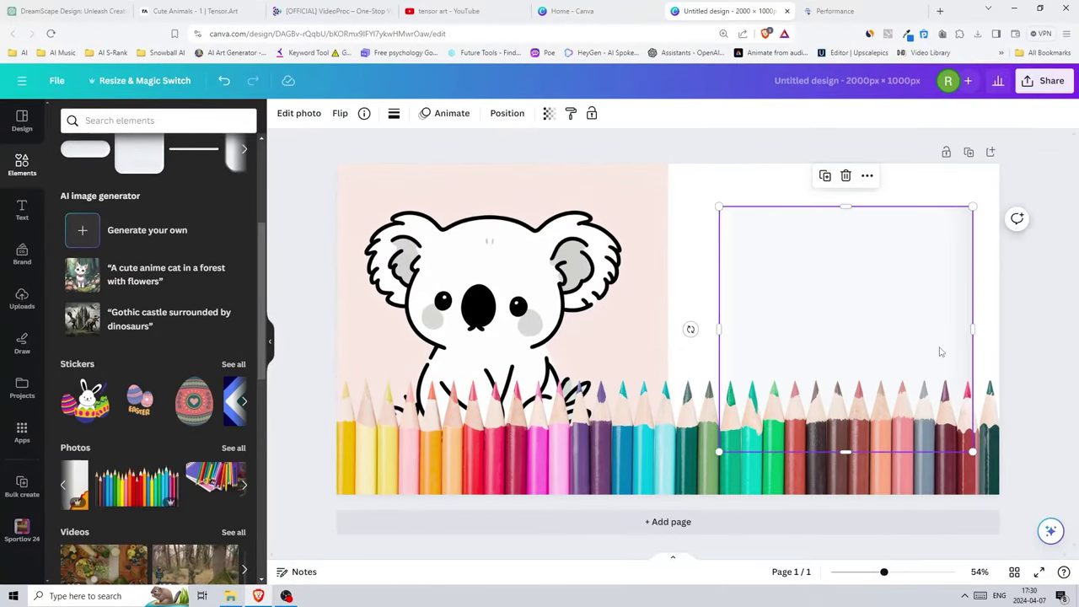
Add a two-line 'COLOR A KOALA / FOR A DOLLAR' heading, widen it, and give the koala a green background.
click(22, 211)
click(108, 434)
double_click(795, 289)
key(ctrl+a)
text(COLOR A KOALA)
key(Return)
key(Return)
text(FOR A DOLLAR)
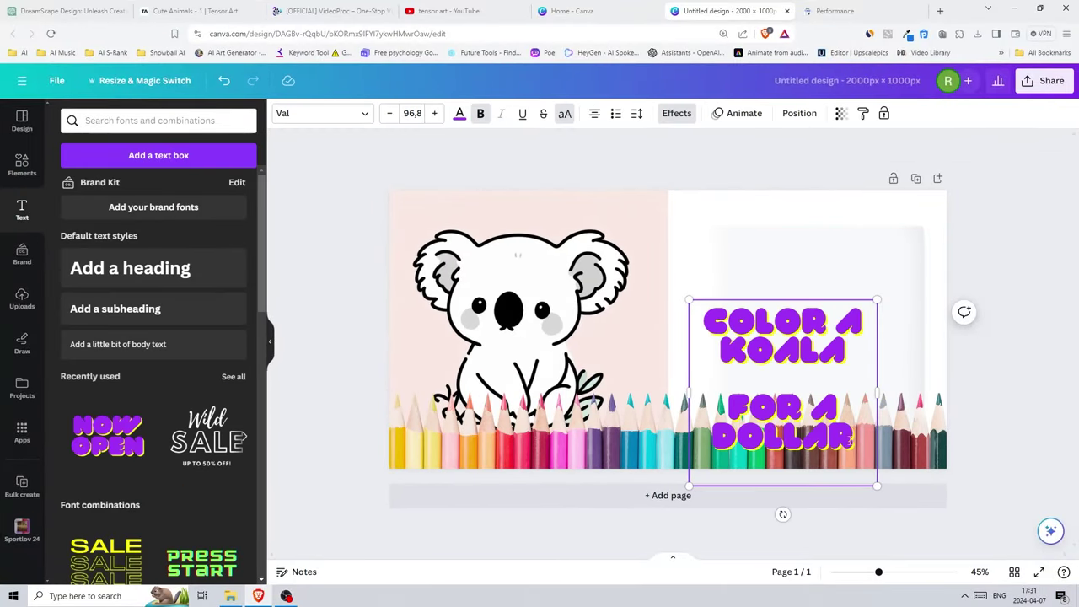
drag(876, 392, 930, 391)
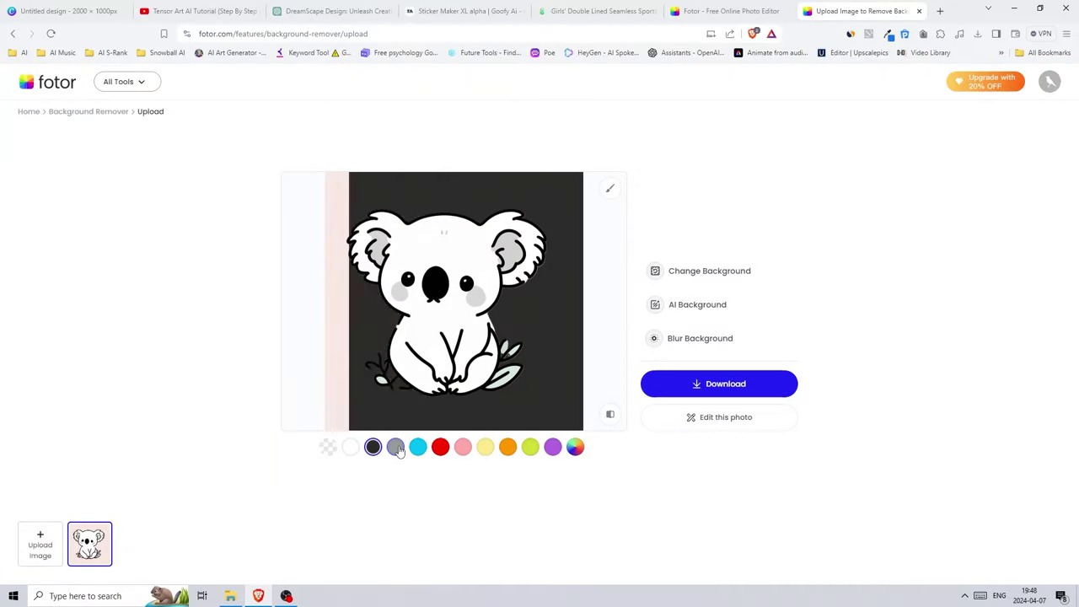
click(529, 447)
Add the 11/13 Years size variant to the crop top design.
key(ctrl+5)
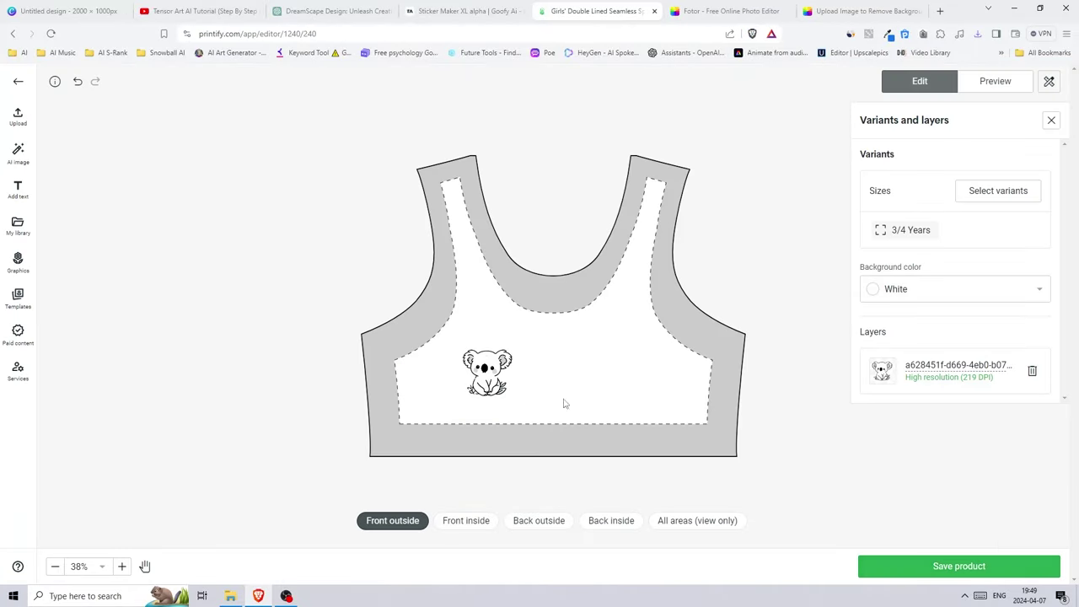
click(940, 244)
click(937, 284)
click(879, 380)
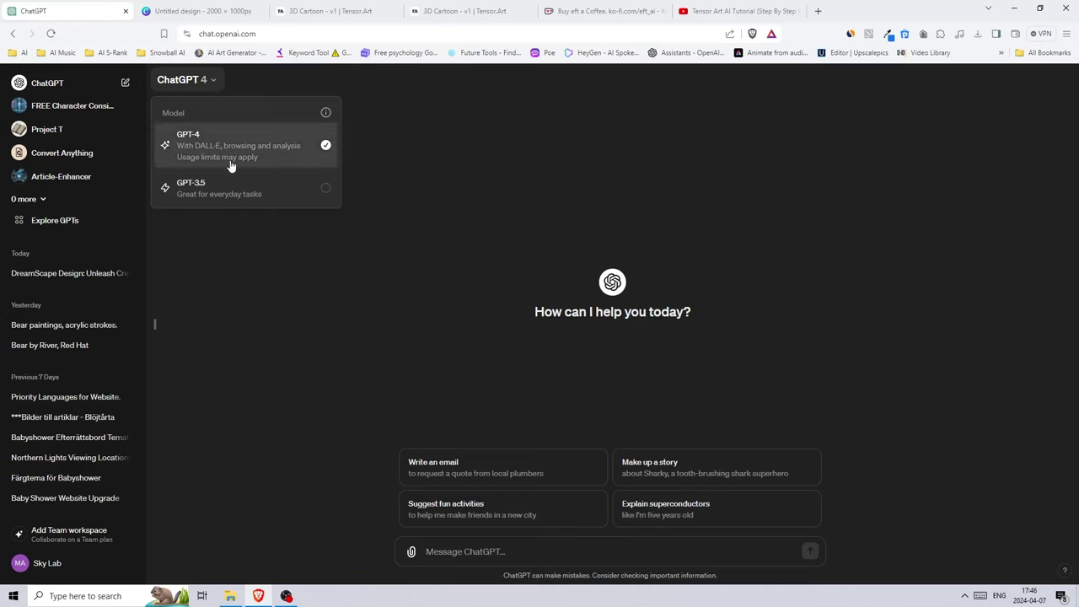
Switch the chat to GPT-3.5 and ask for eight endangered African animals.
click(256, 191)
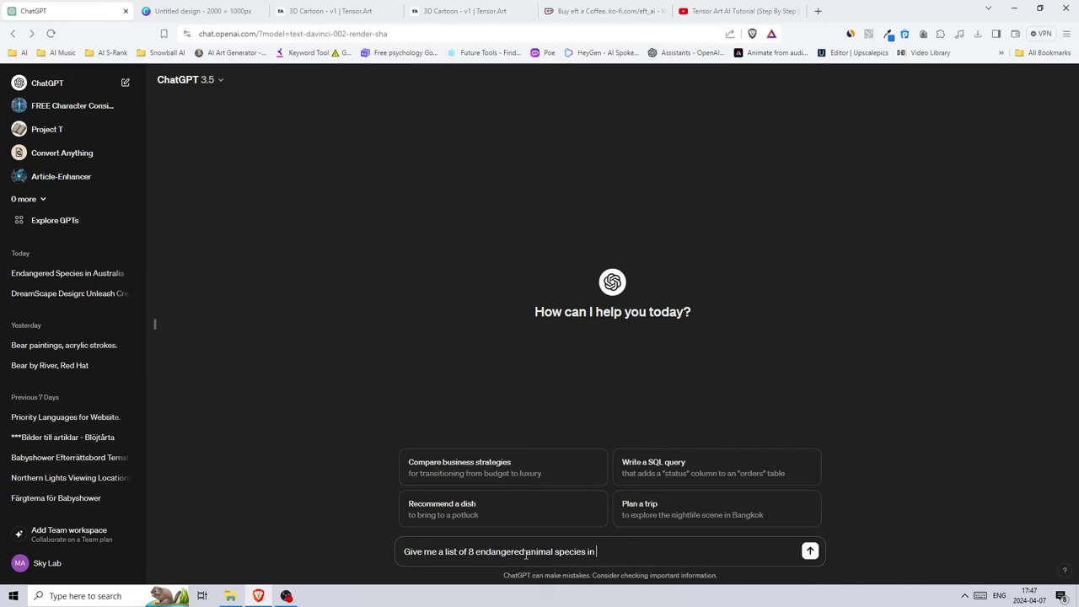
key(Return)
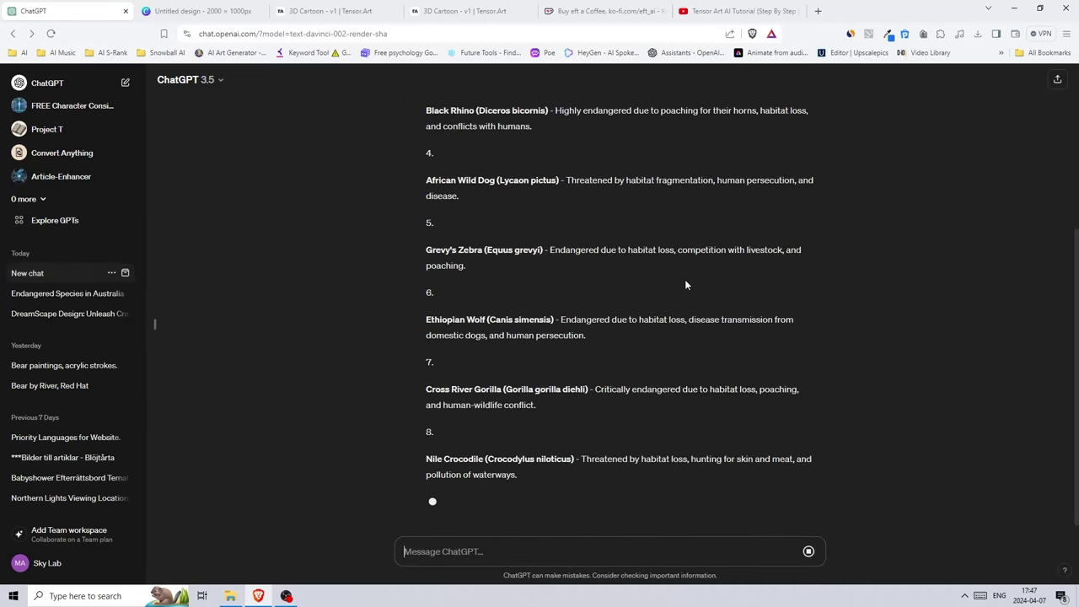
scroll(718, 348, up, 5)
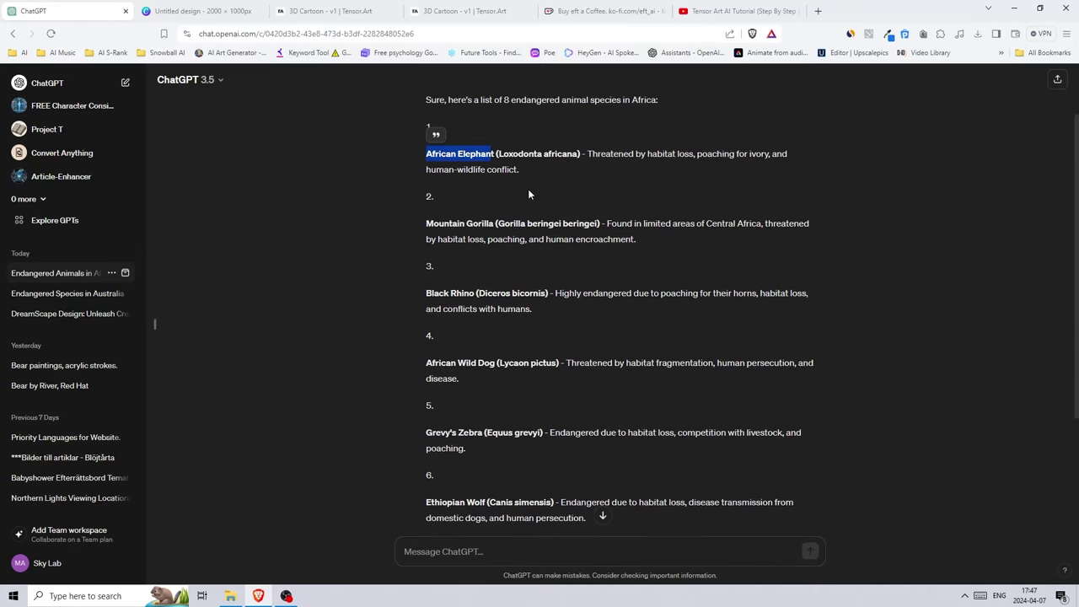
click(542, 191)
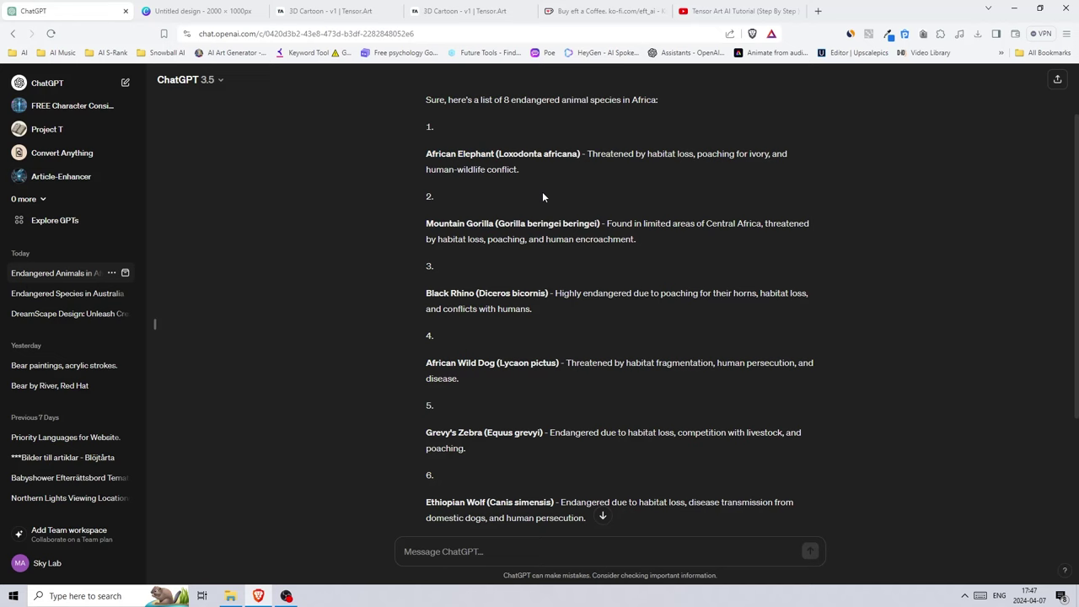
scroll(542, 191, down, 2)
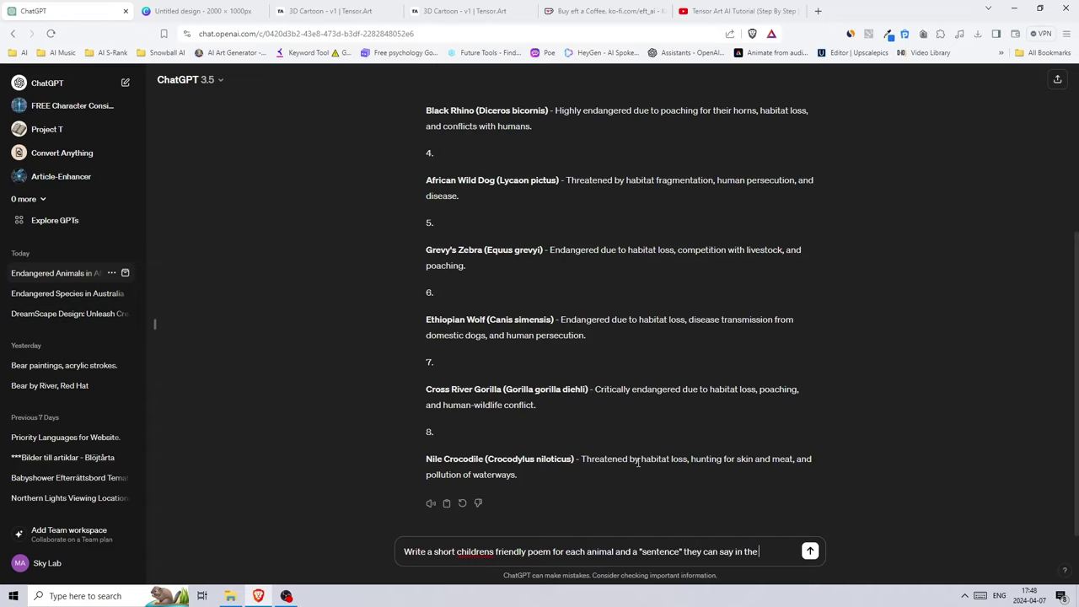
Request a children's poem and a sentence for each animal's page.
text(k for each page.)
key(Return)
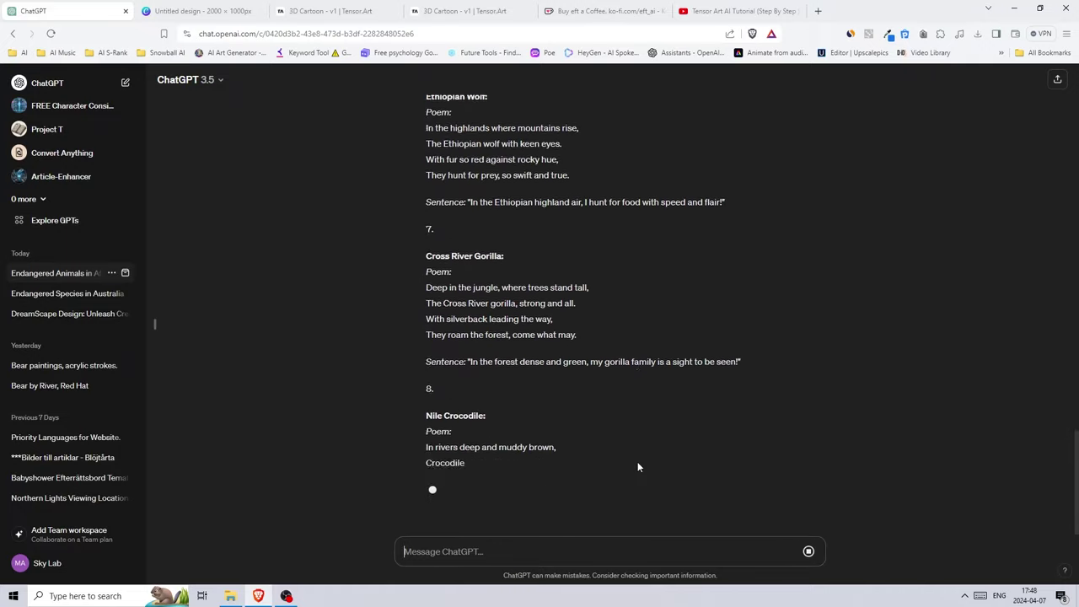
scroll(603, 498, up, 13)
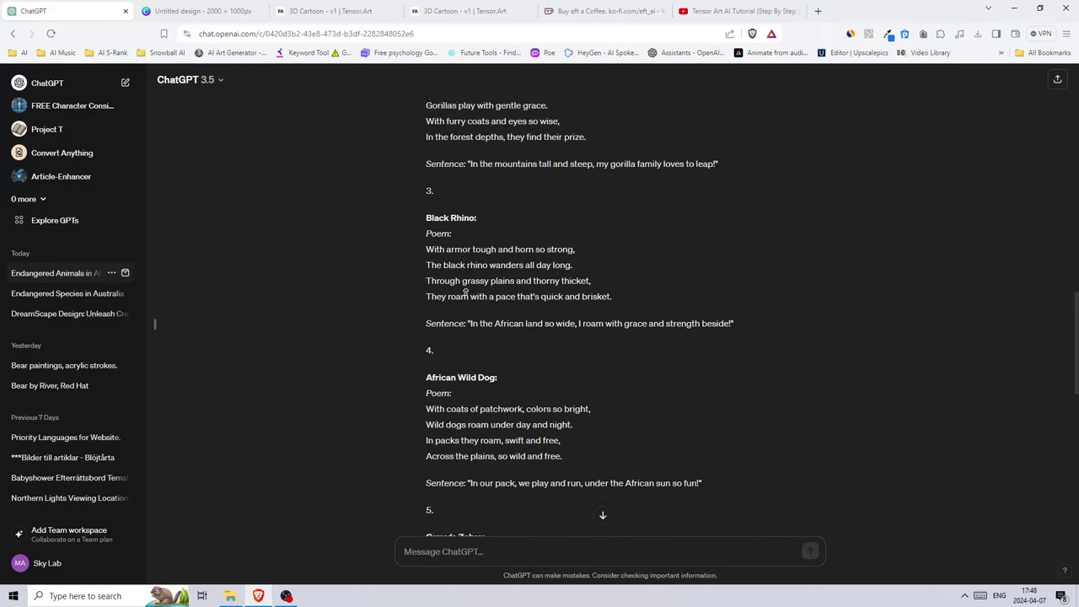
scroll(538, 284, up, 3)
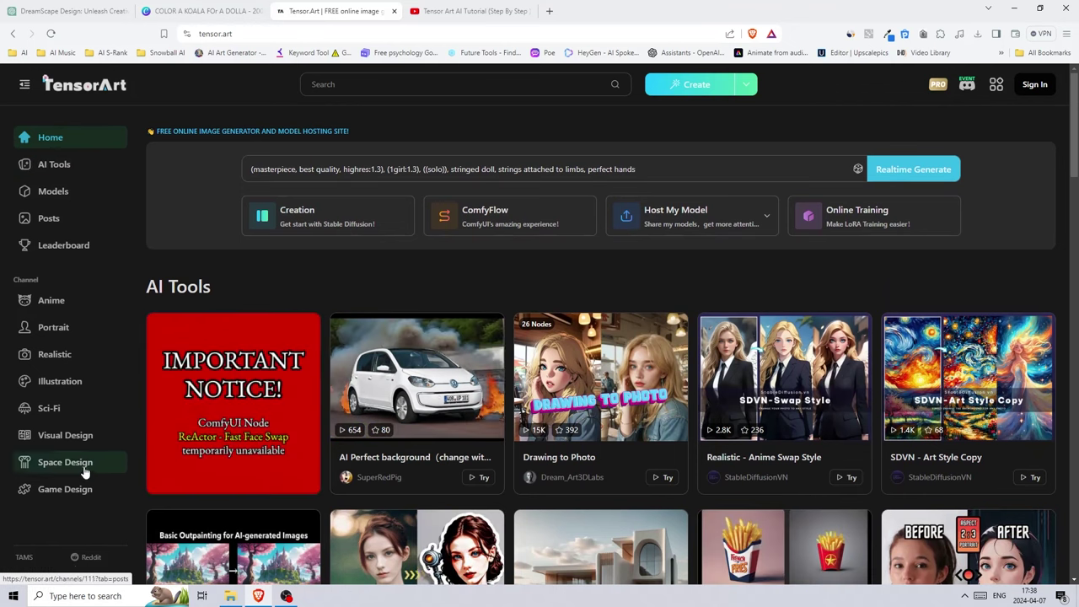
Browse the TensorArt home page, then go to the AI Tools template gallery and scroll through it.
scroll(125, 352, down, 2)
scroll(126, 352, up, 2)
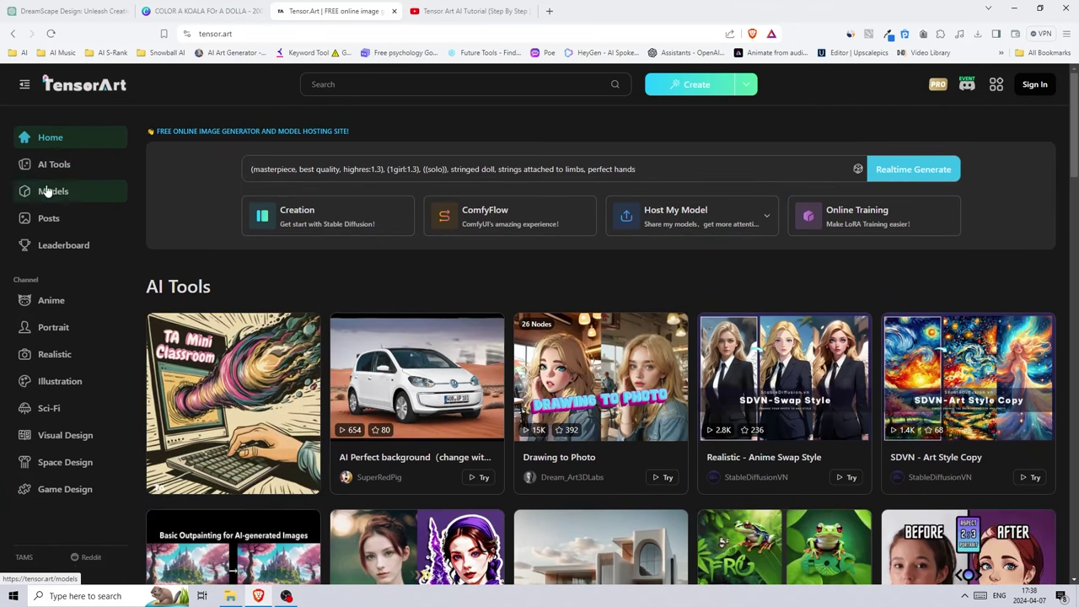
scroll(474, 257, down, 3)
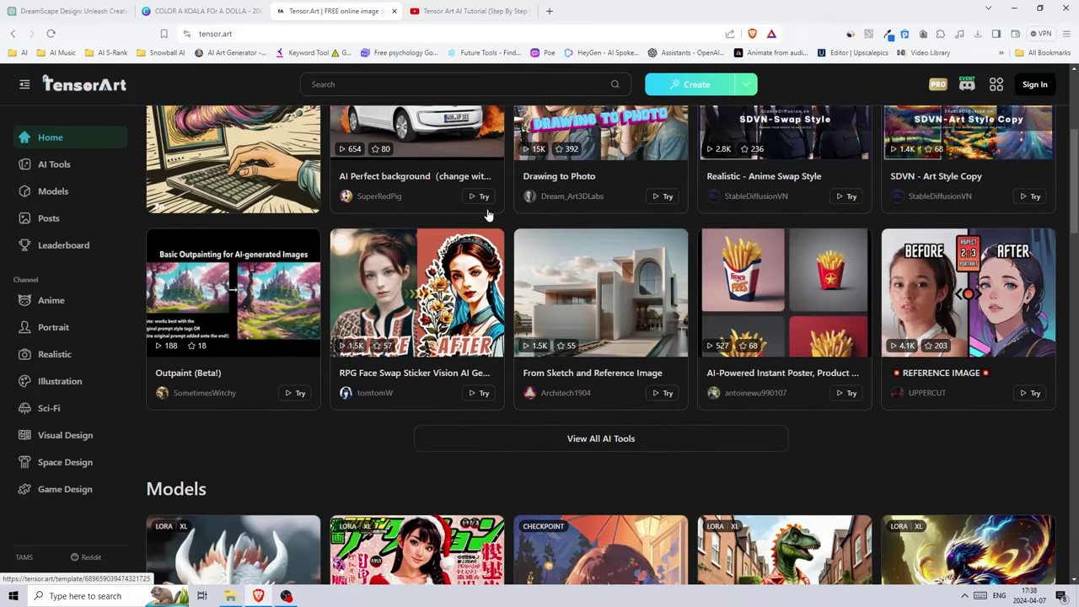
scroll(509, 313, down, 6)
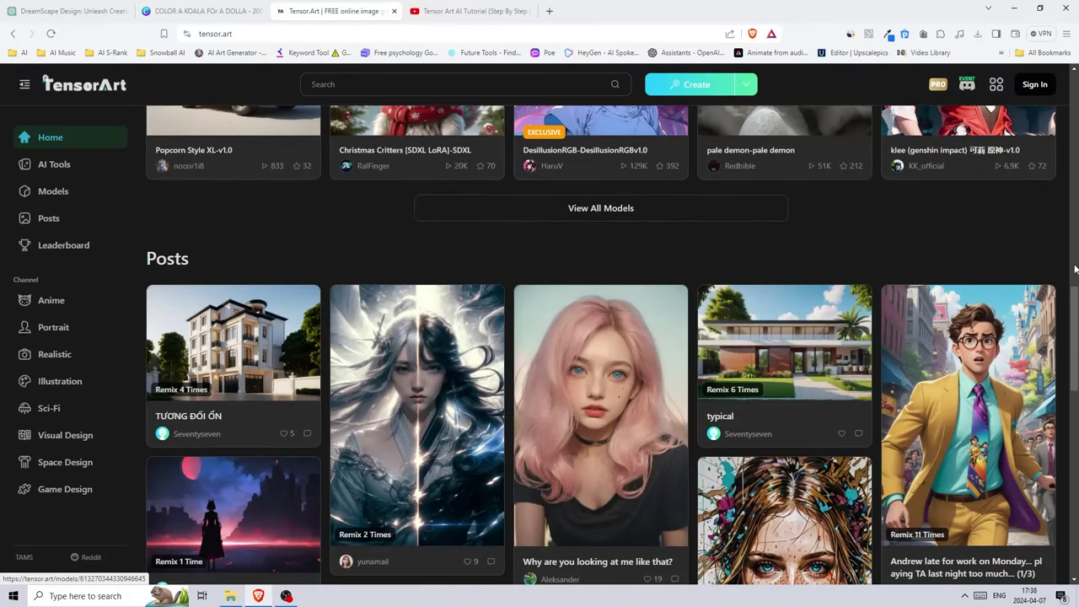
scroll(1076, 354, up, 10)
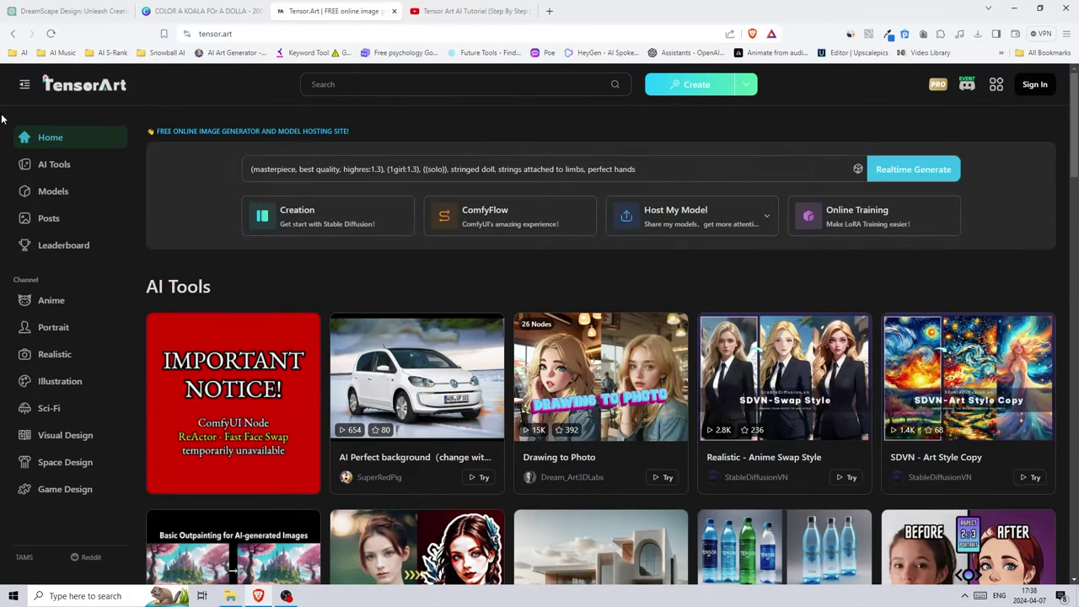
click(51, 173)
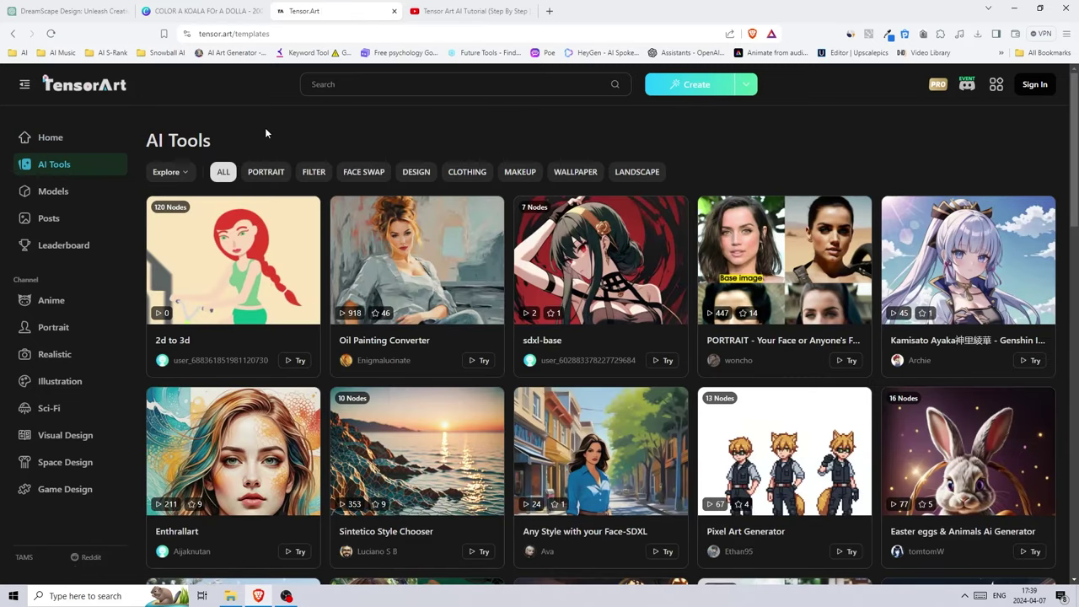
scroll(222, 217, down, 1)
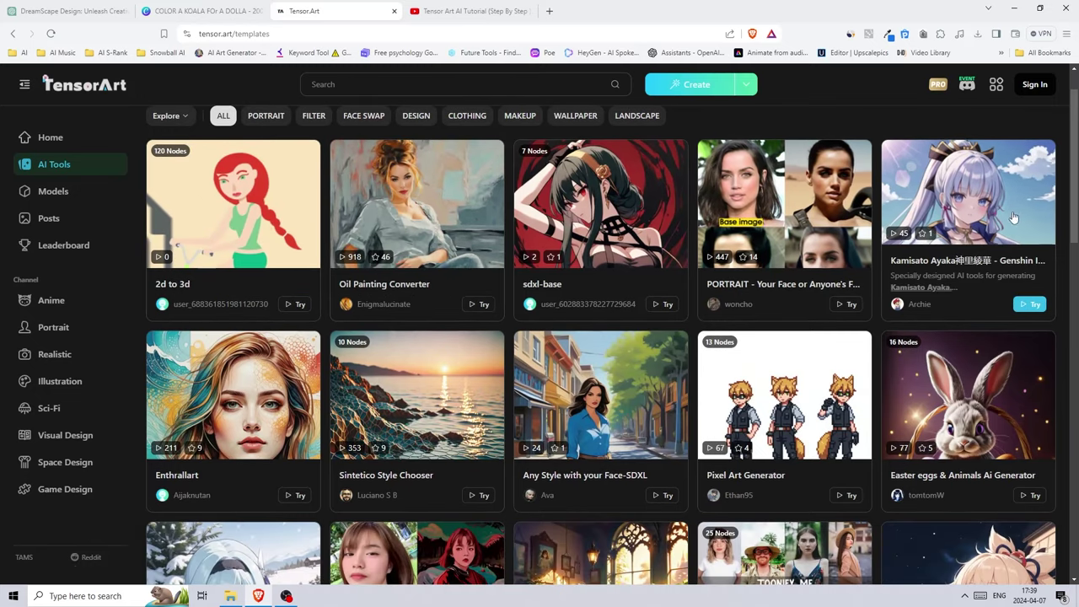
scroll(590, 311, down, 3)
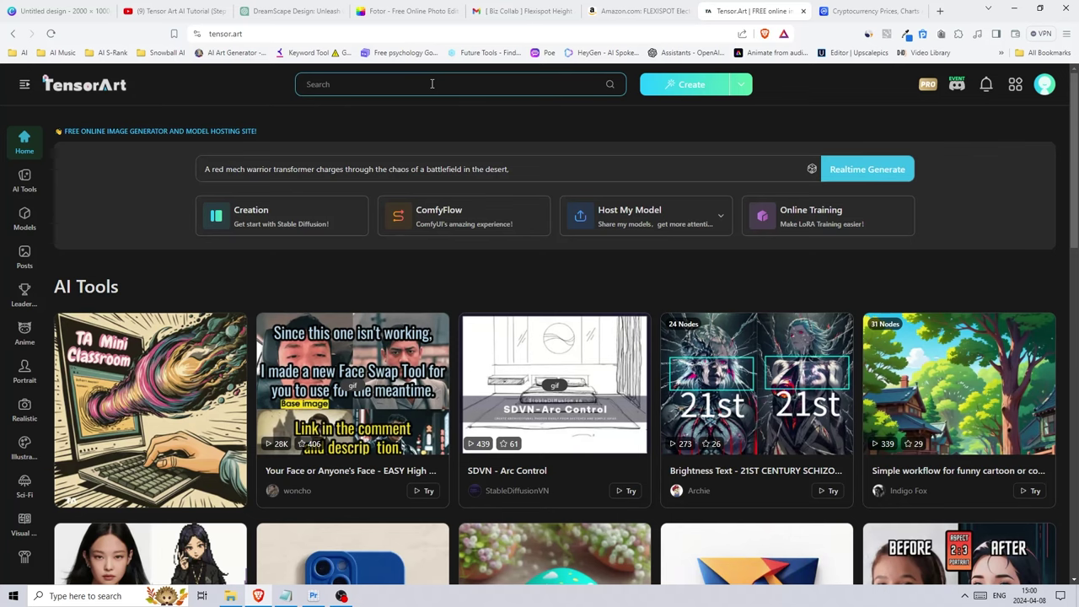
Search models for 'animal' and run the healing_animal bunny LoRA in Text2Img.
text(animal)
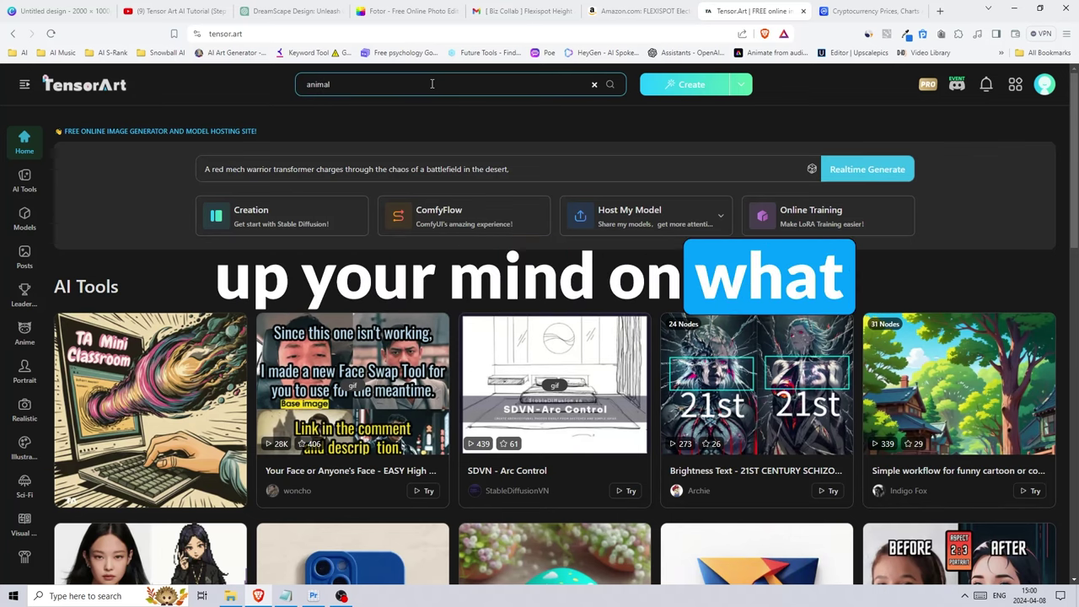
key(Return)
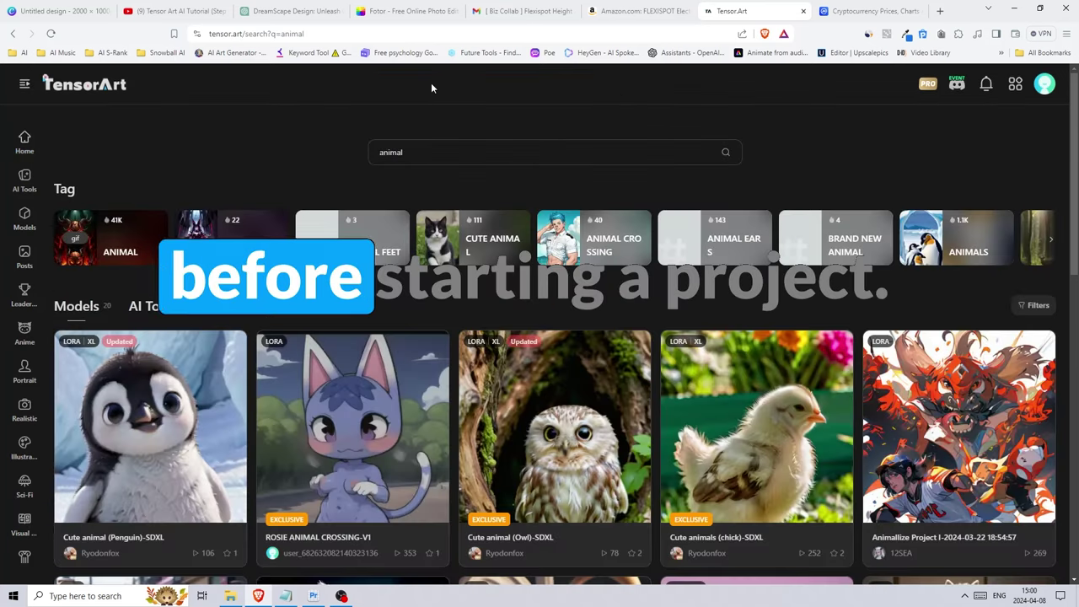
middle_click(854, 174)
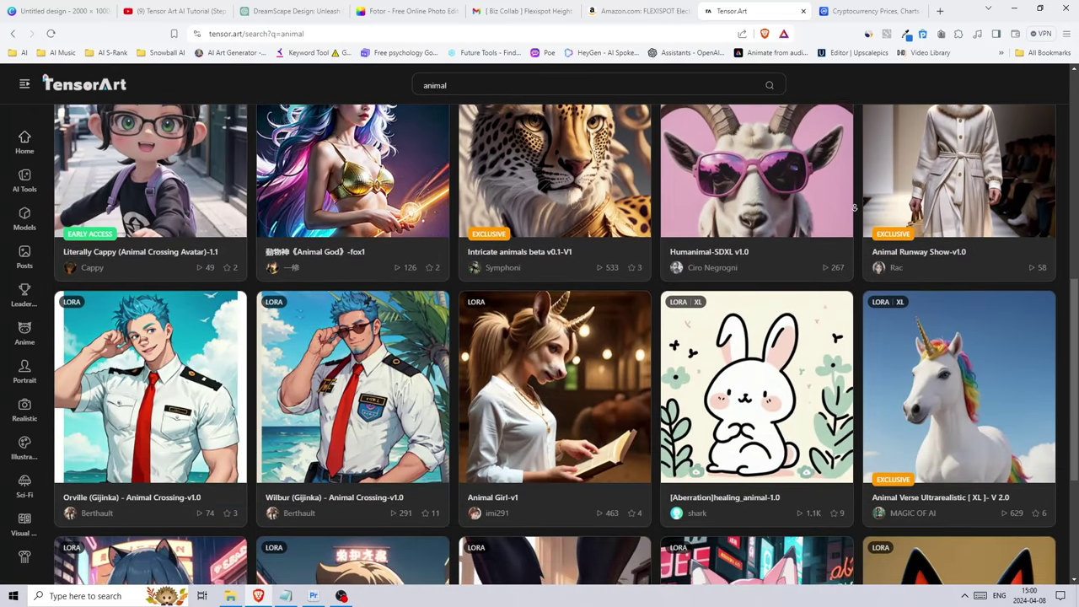
click(809, 337)
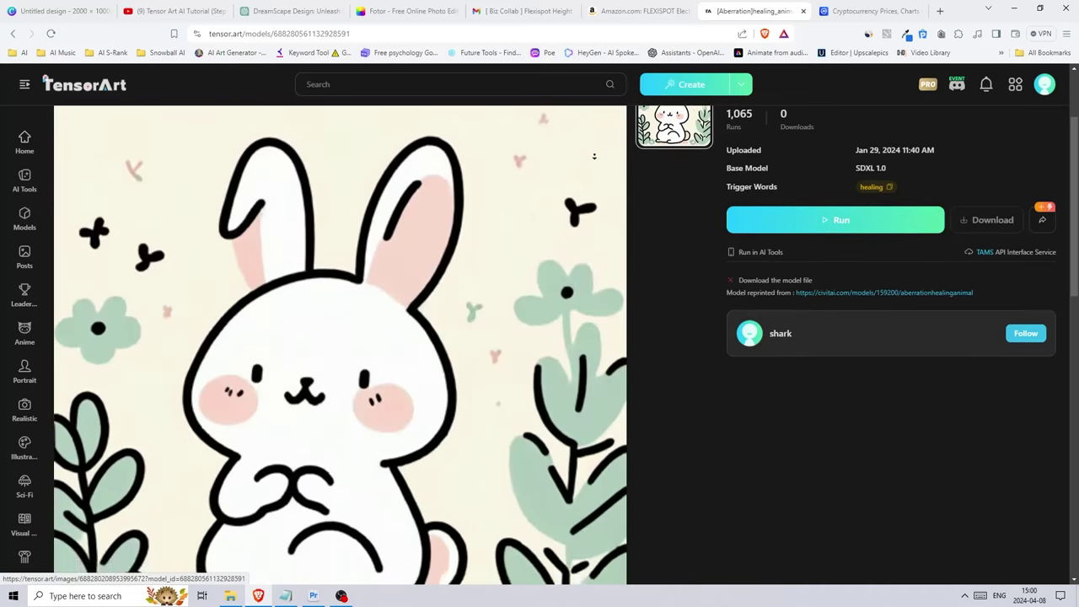
key(ctrl+minus)
click(809, 253)
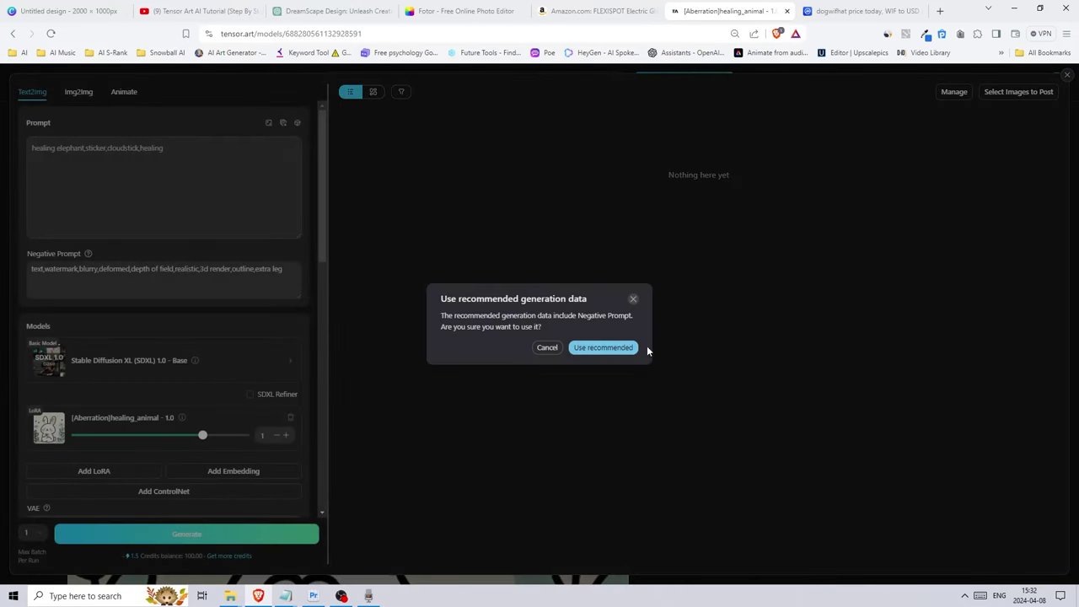
Apply the recommended settings, paste a 'healing African Elephant' prompt, and generate the image.
click(603, 347)
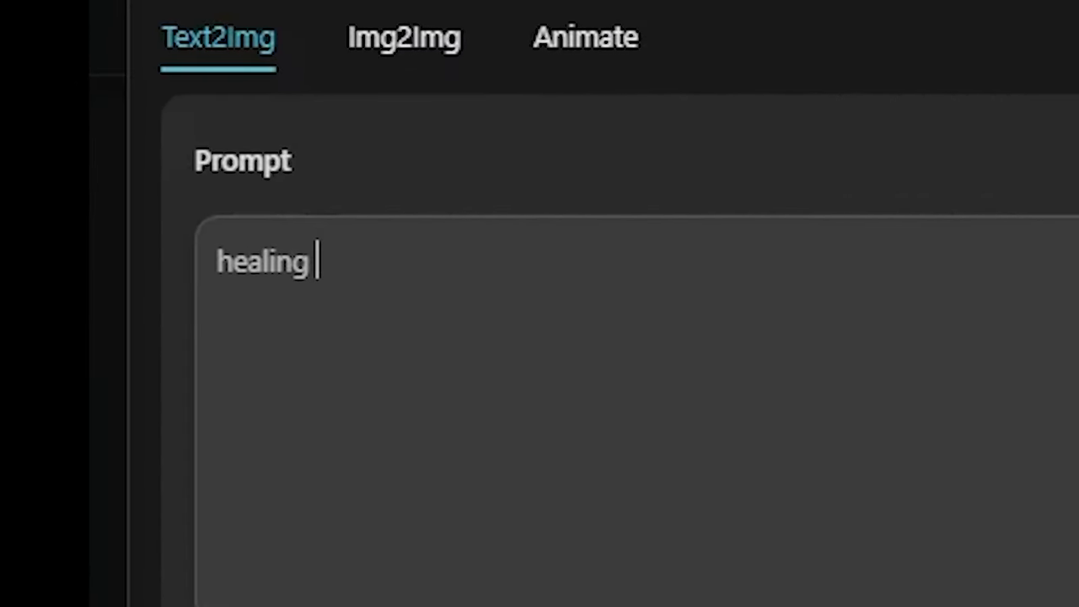
click(277, 346)
text(text,watermark,blurry,deformed,depth of field,realistic,3d render,outline,extra leg)
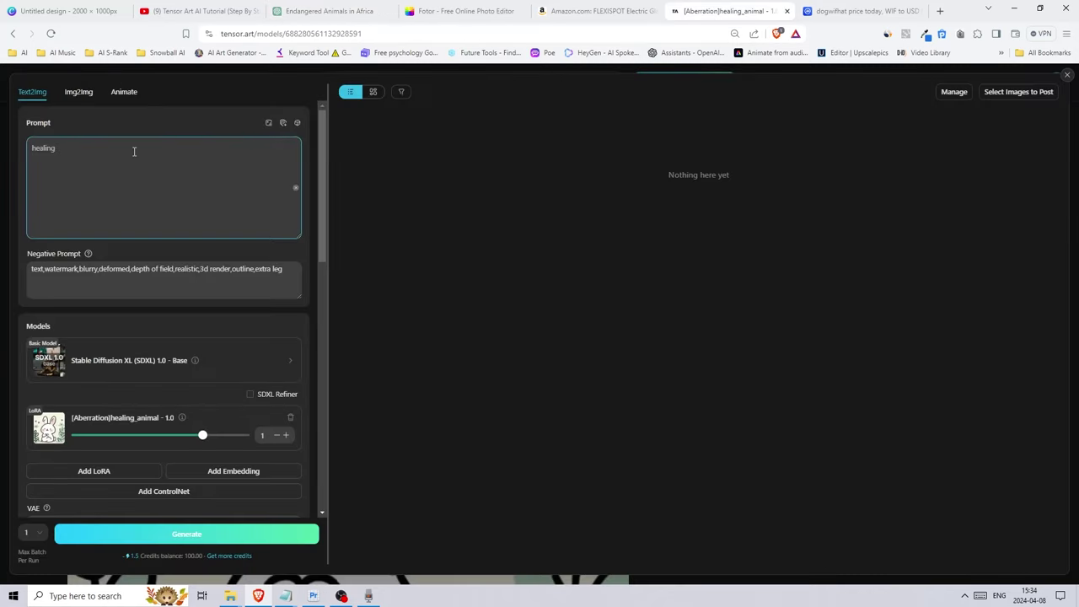
click(90, 391)
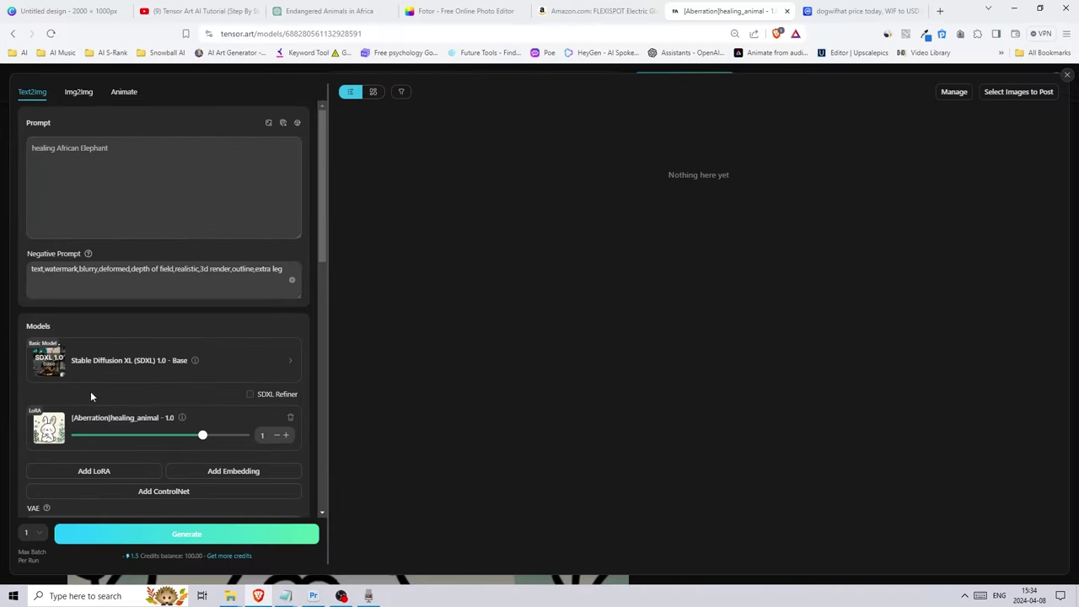
click(217, 532)
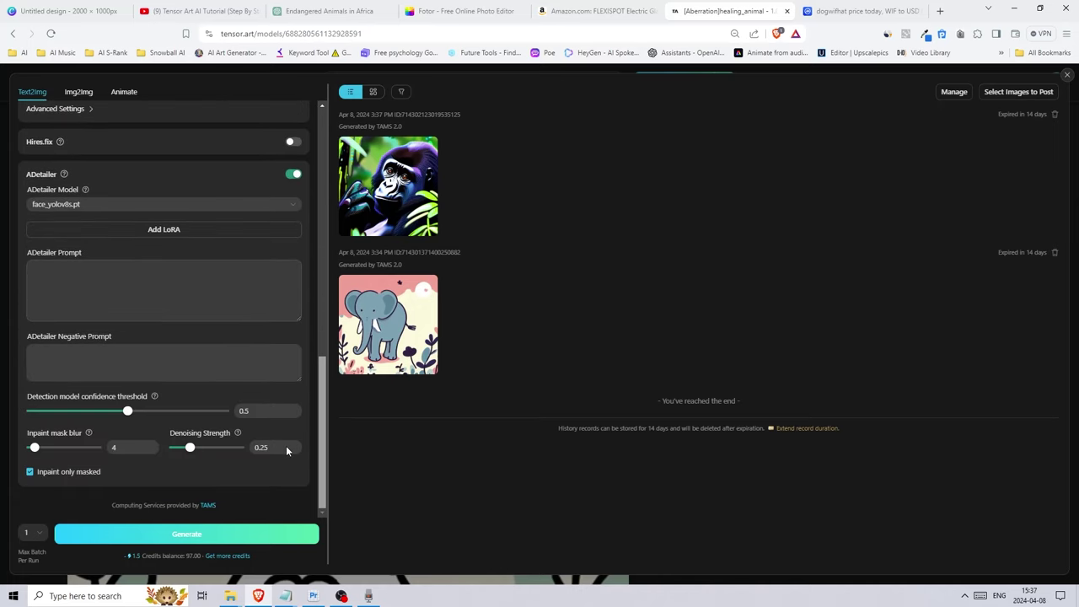
Raise the healing_animal LoRA weight to 1.2 and generate the healing Mountain Gorilla image.
scroll(286, 448, up, 8)
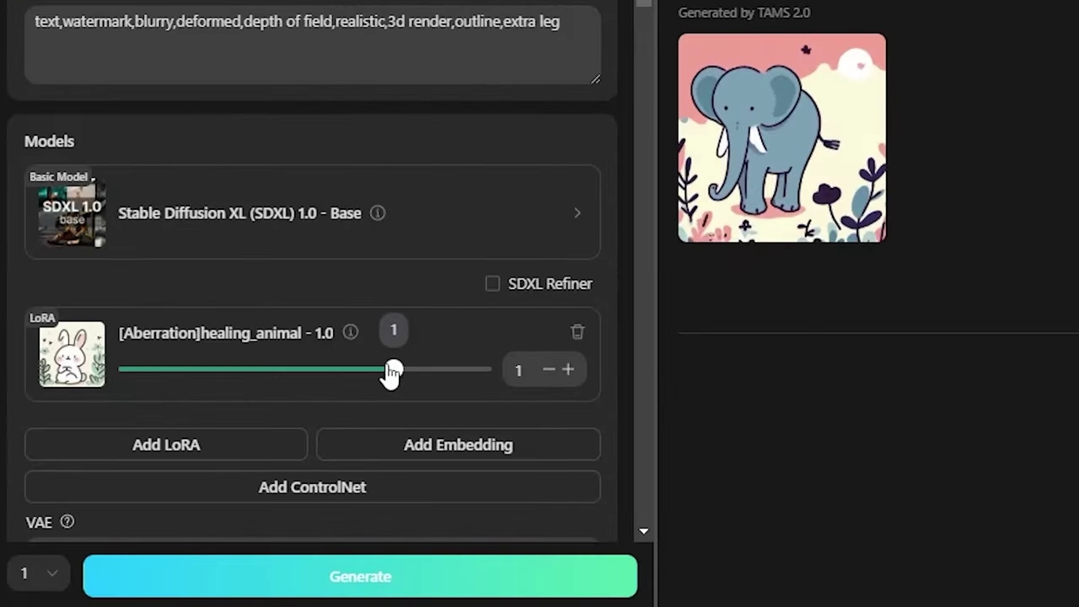
drag(393, 368, 412, 369)
click(354, 577)
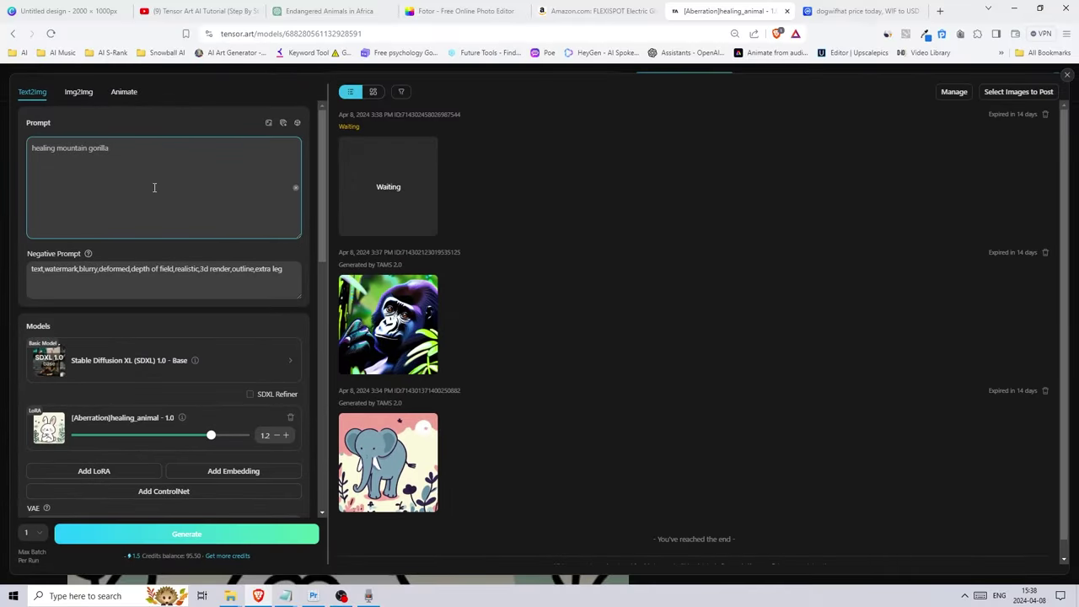
scroll(154, 185, down, 8)
scroll(293, 410, up, 2)
scroll(297, 322, up, 10)
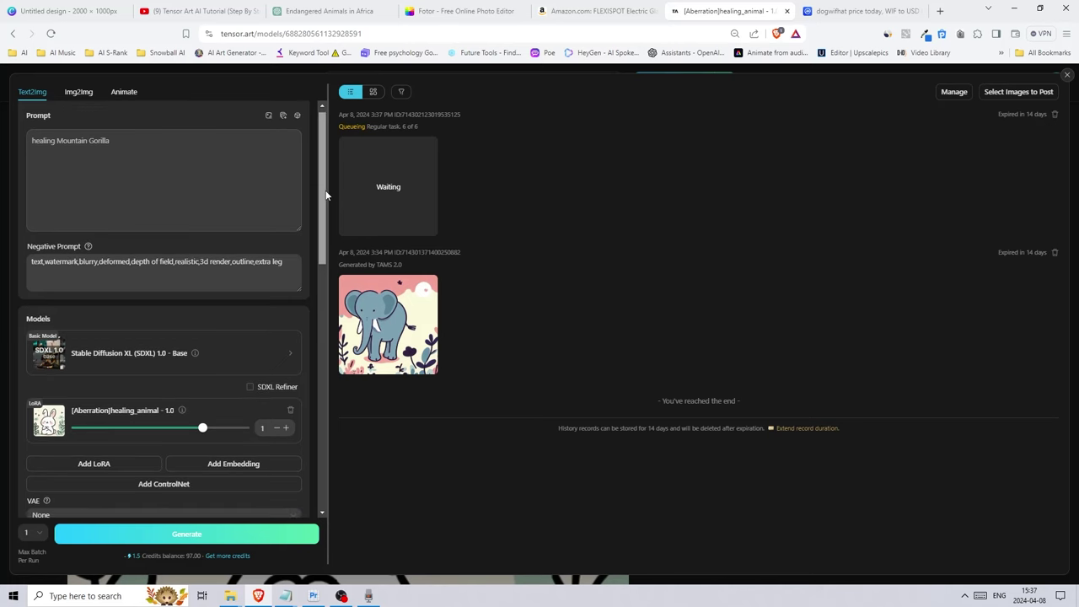
drag(326, 193, 319, 305)
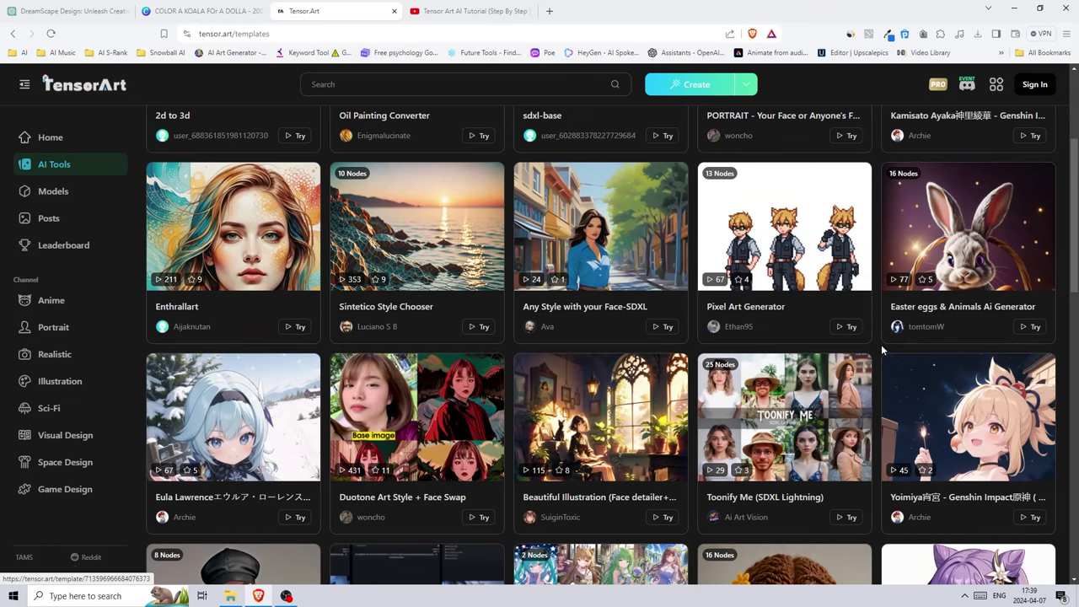
drag(1074, 251, 1076, 249)
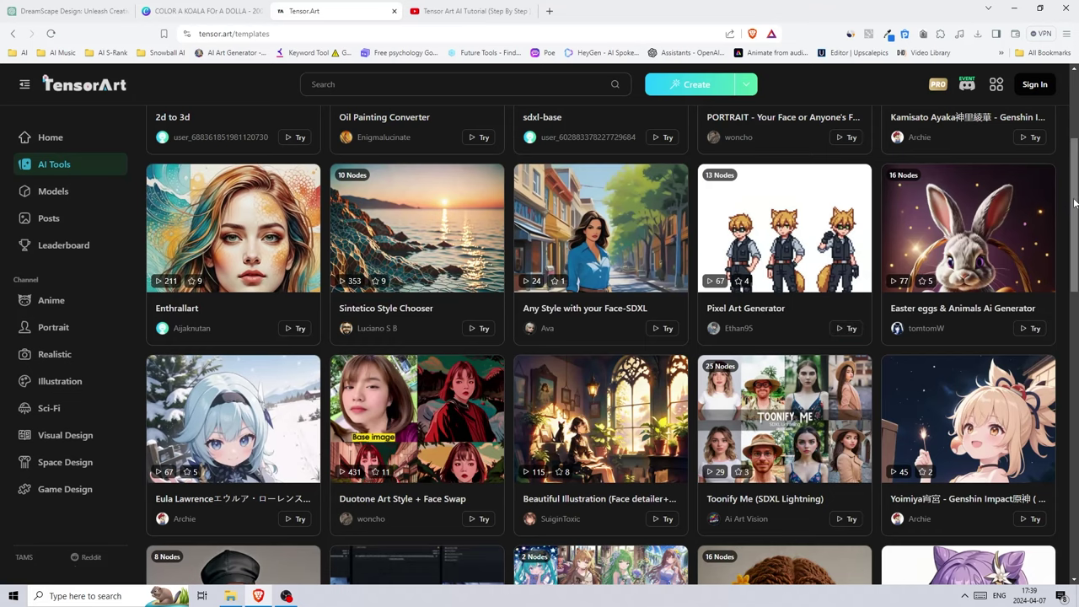
drag(1075, 202, 1075, 143)
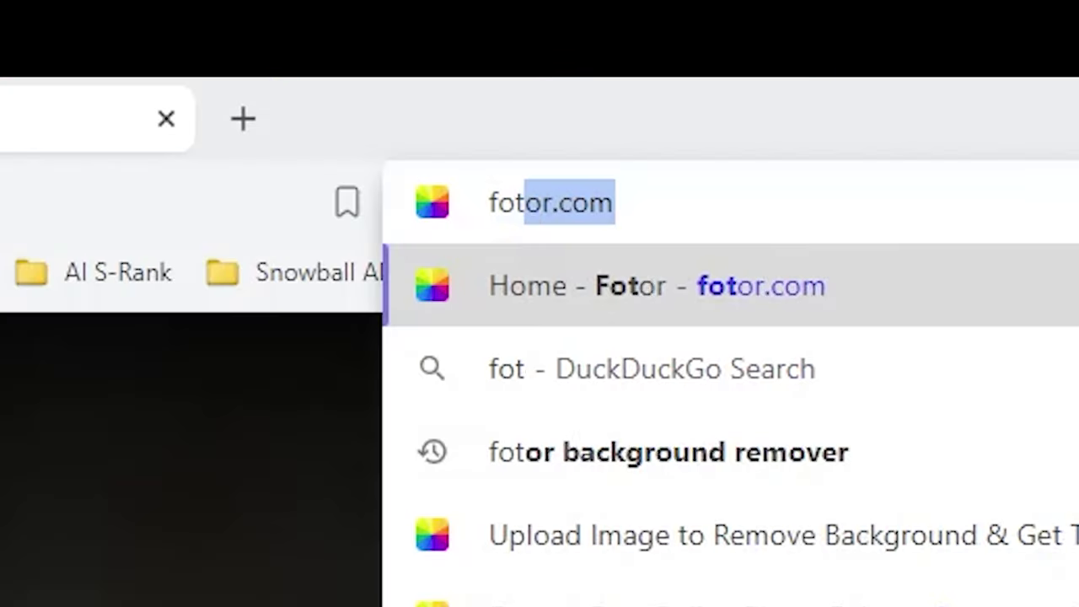
Upload the koala image to Fotor's BG Remover.
key(Return)
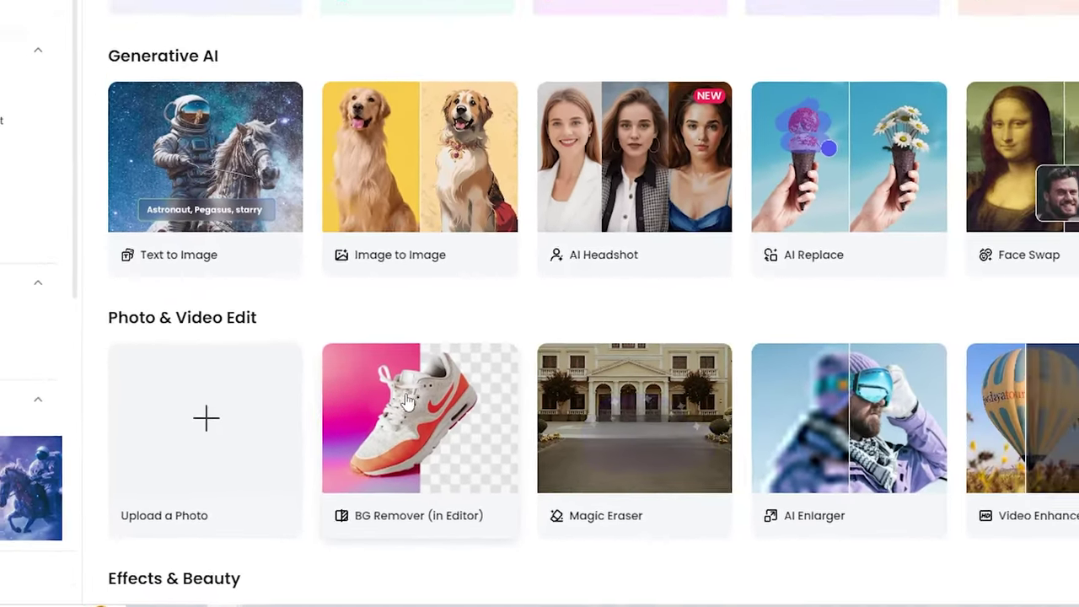
click(407, 402)
click(793, 335)
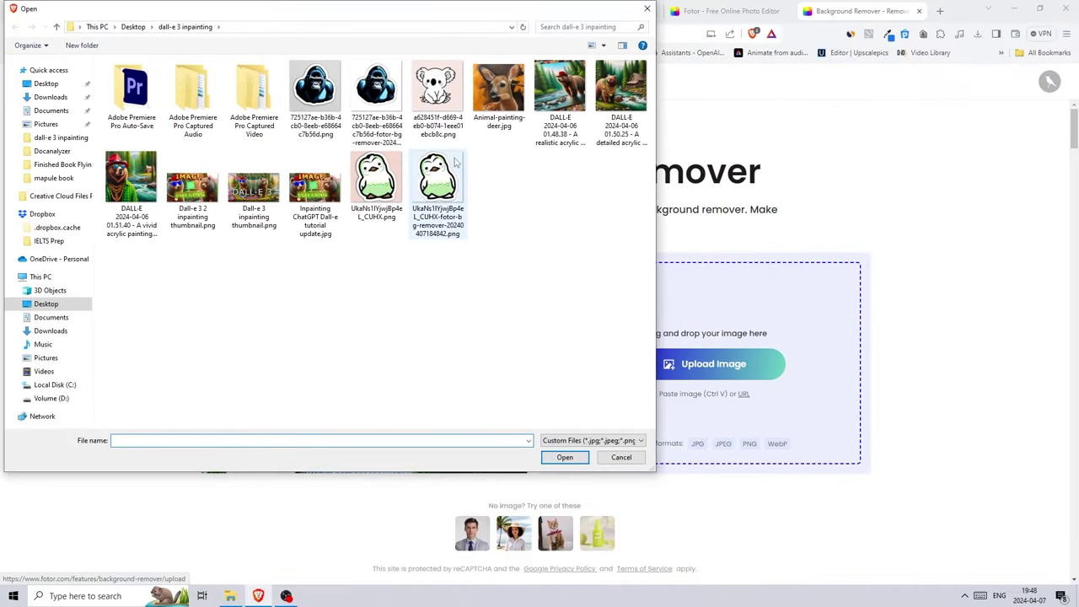
double_click(437, 88)
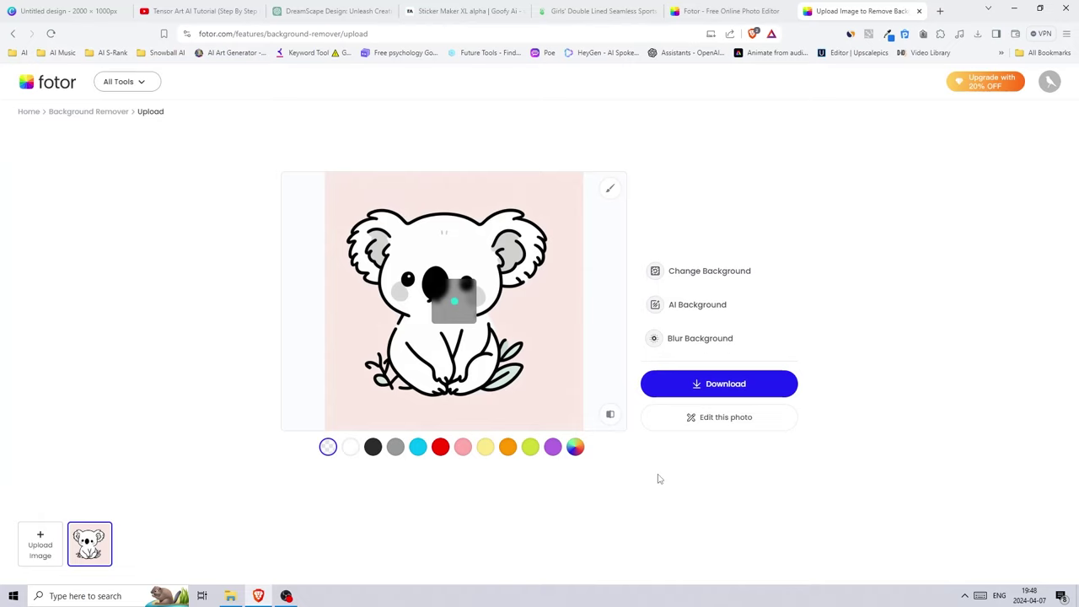
Try dark, grey, lime, purple, custom green and white backgrounds, then settle on transparent.
click(372, 446)
click(395, 446)
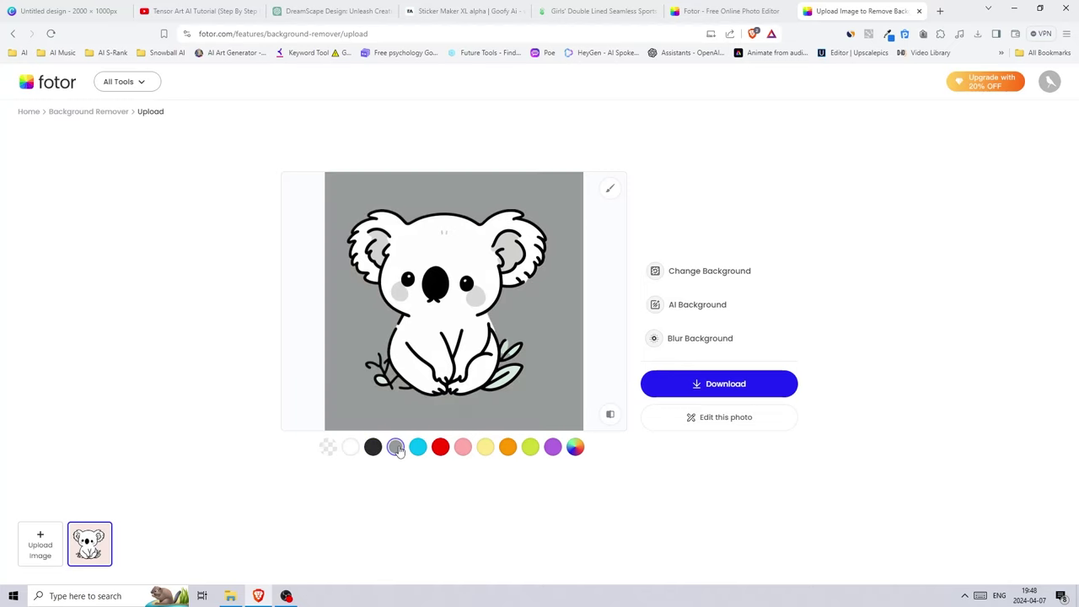
click(530, 448)
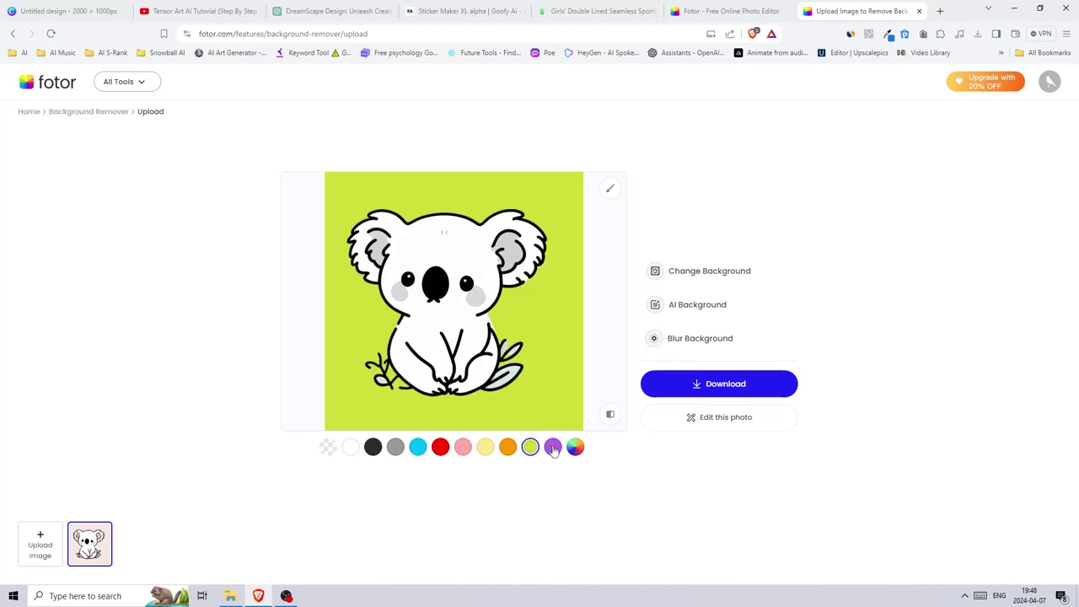
click(552, 447)
click(575, 446)
click(649, 370)
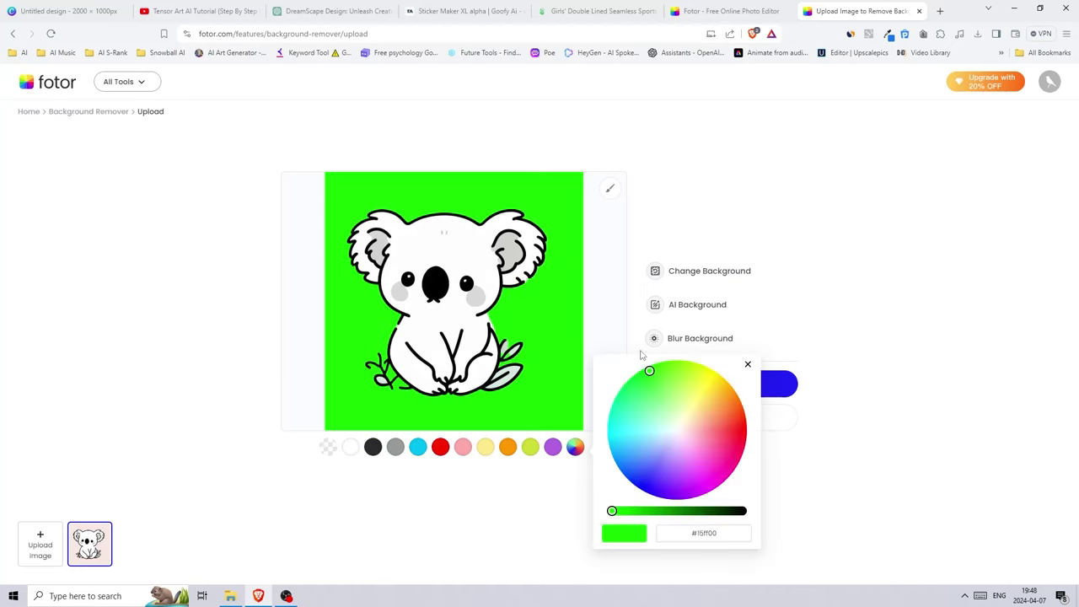
click(575, 446)
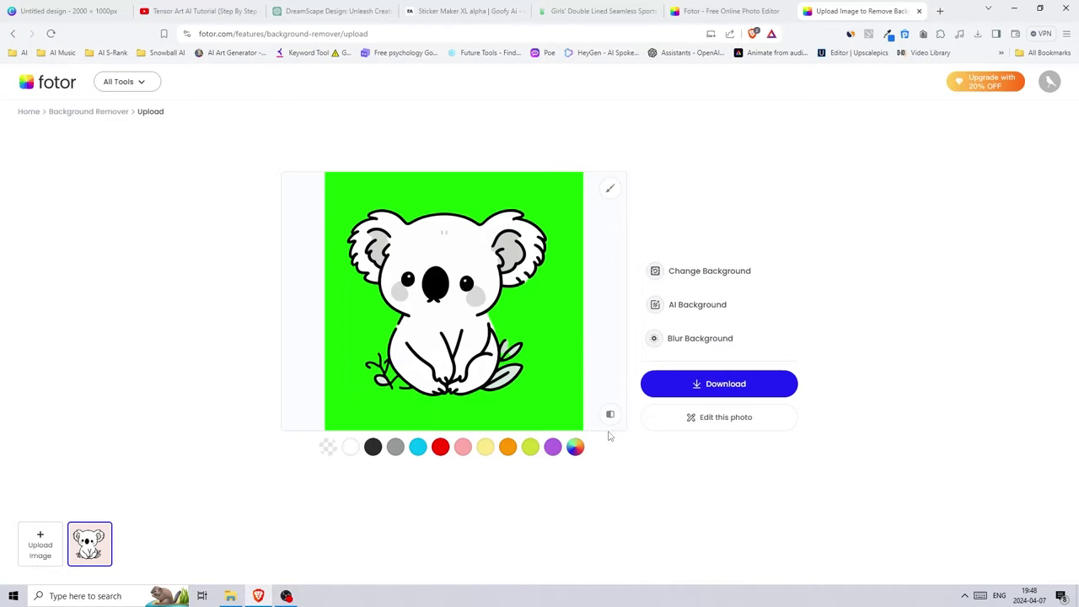
click(351, 447)
click(328, 447)
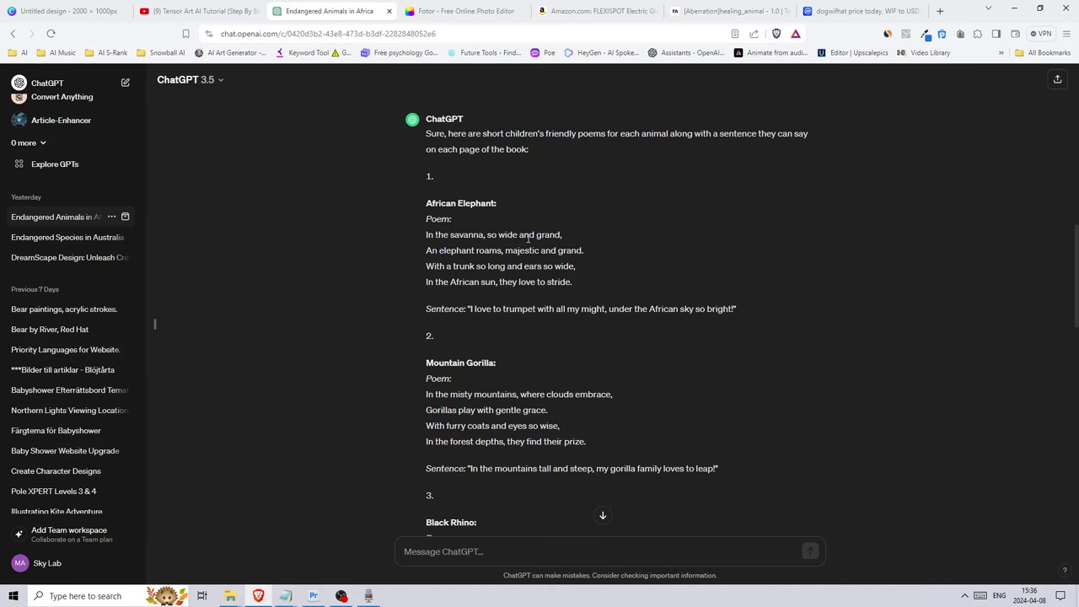
scroll(460, 328, down, 1)
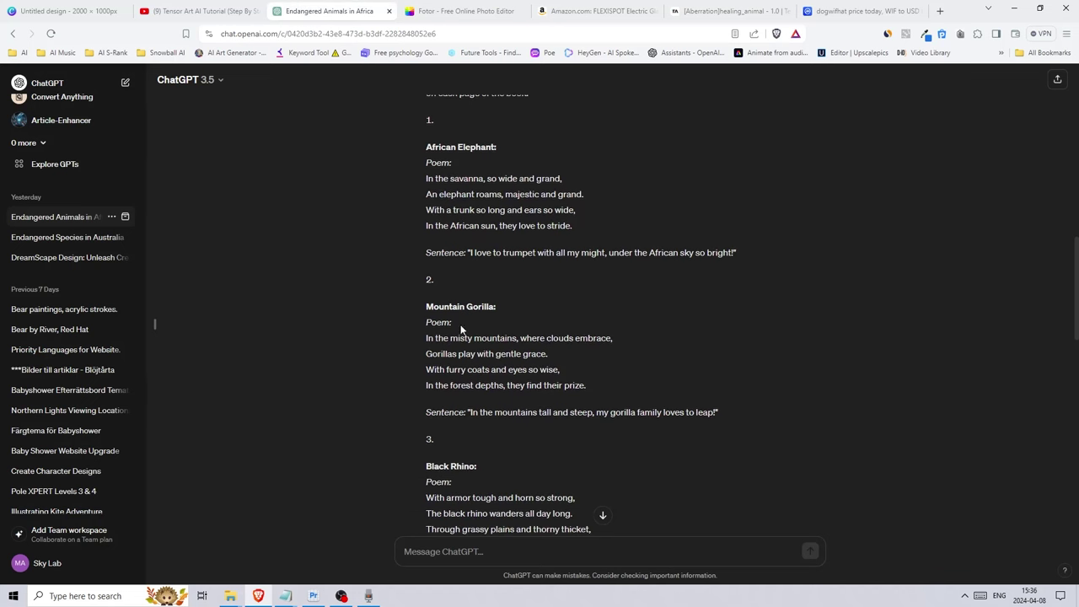
drag(423, 312, 494, 309)
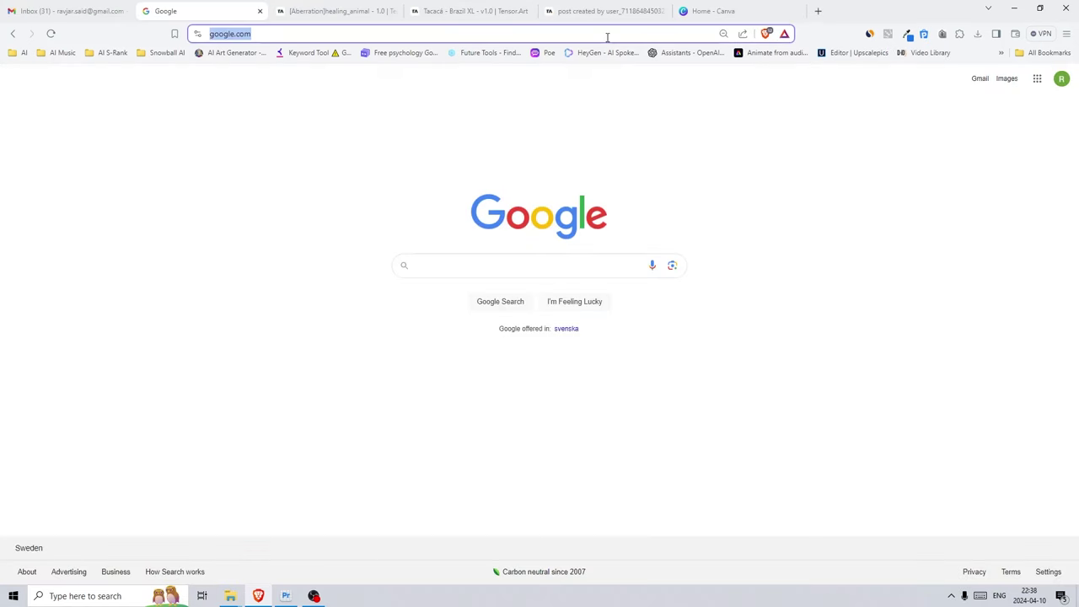
From canva.com, create a custom-size design 2000 px wide by 1000 px tall.
text(canva)
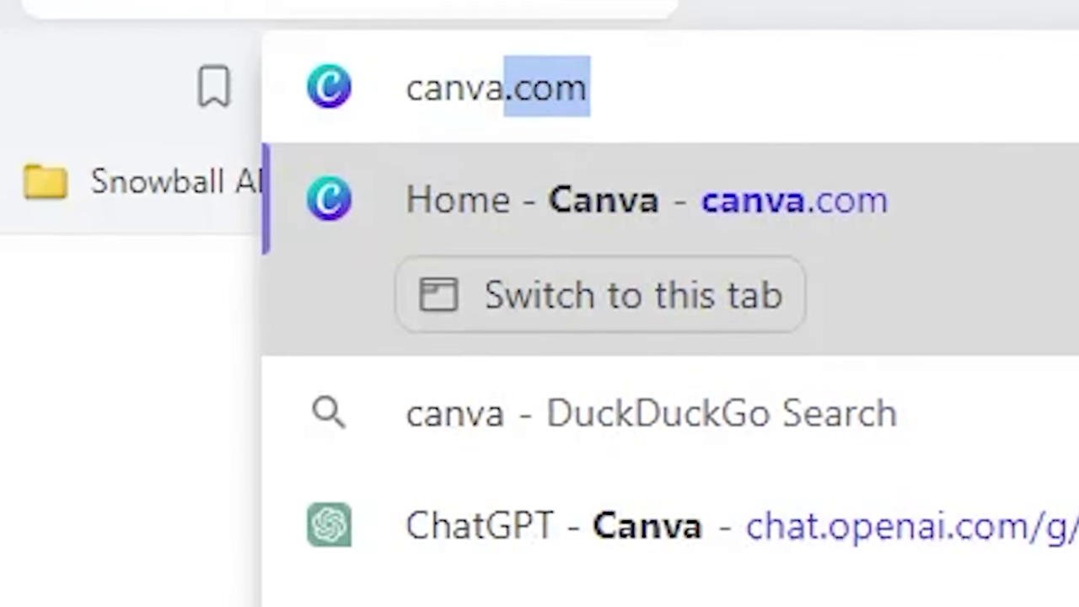
text(.com)
key(Return)
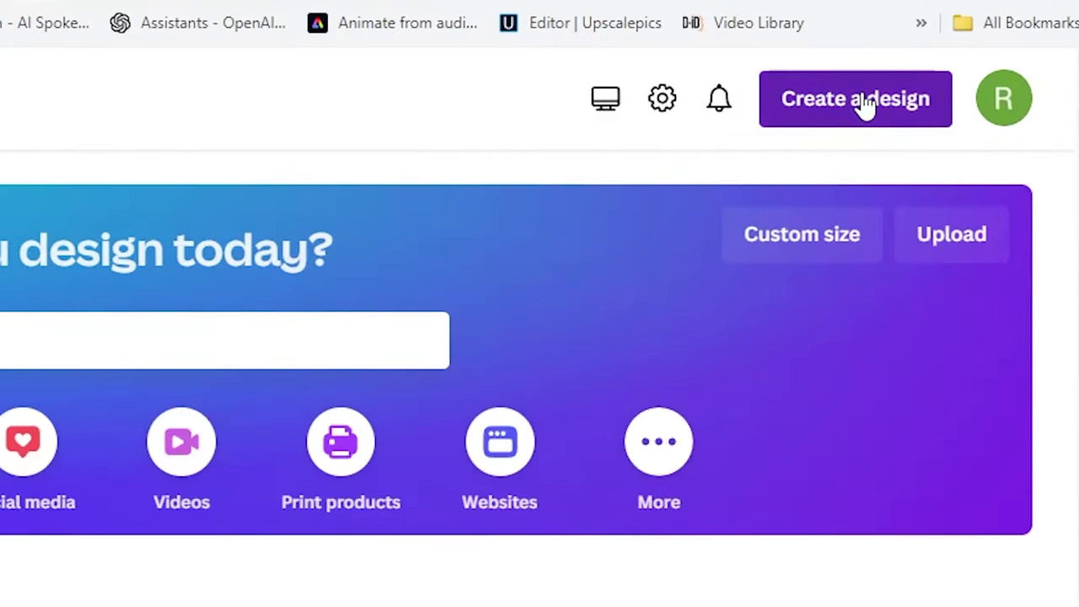
click(974, 88)
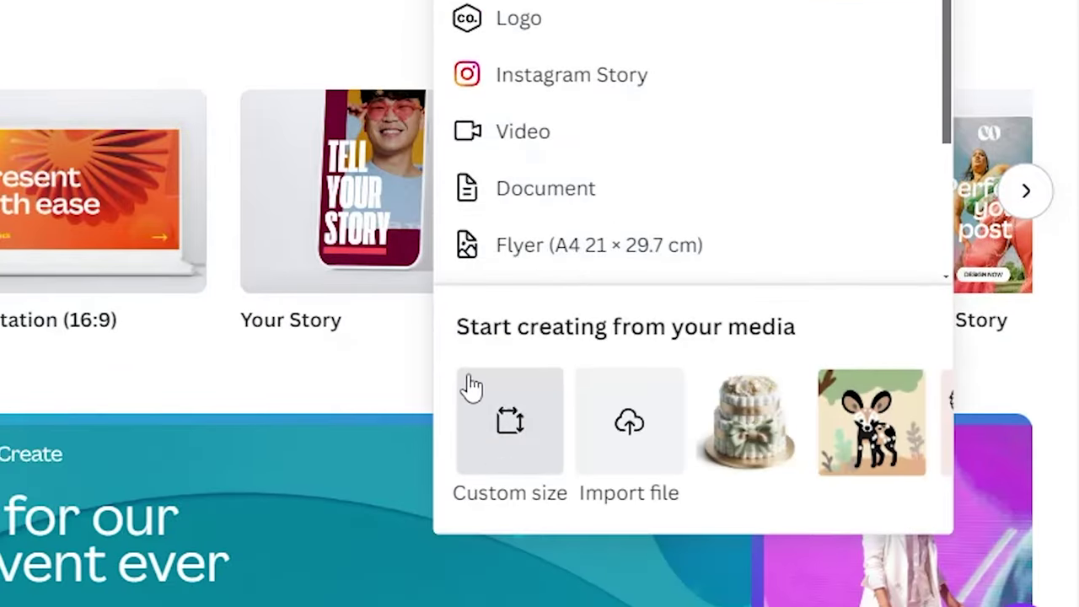
click(506, 455)
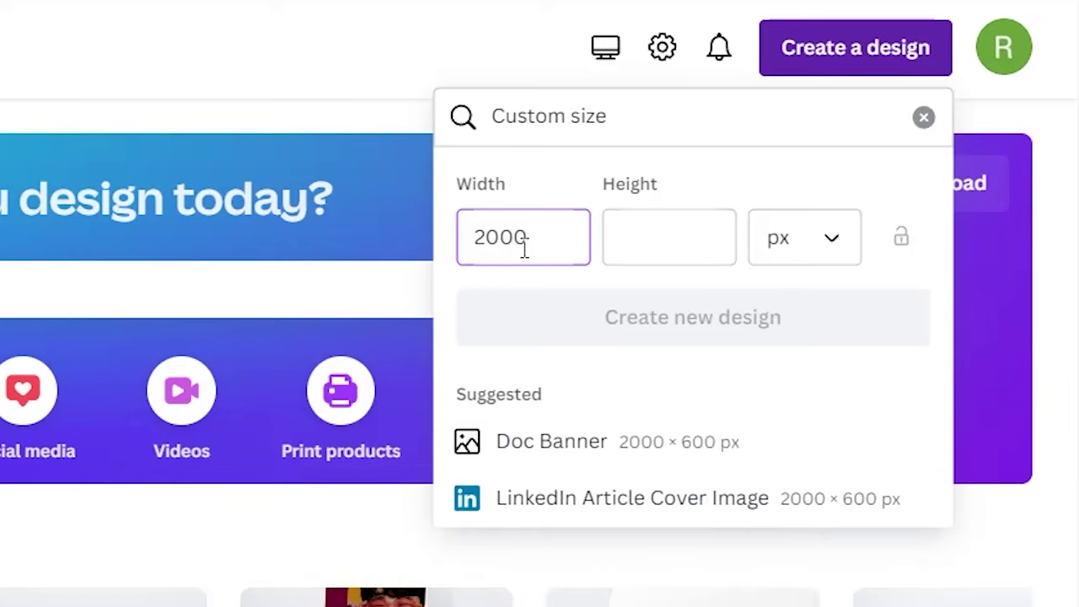
click(612, 253)
text(1)
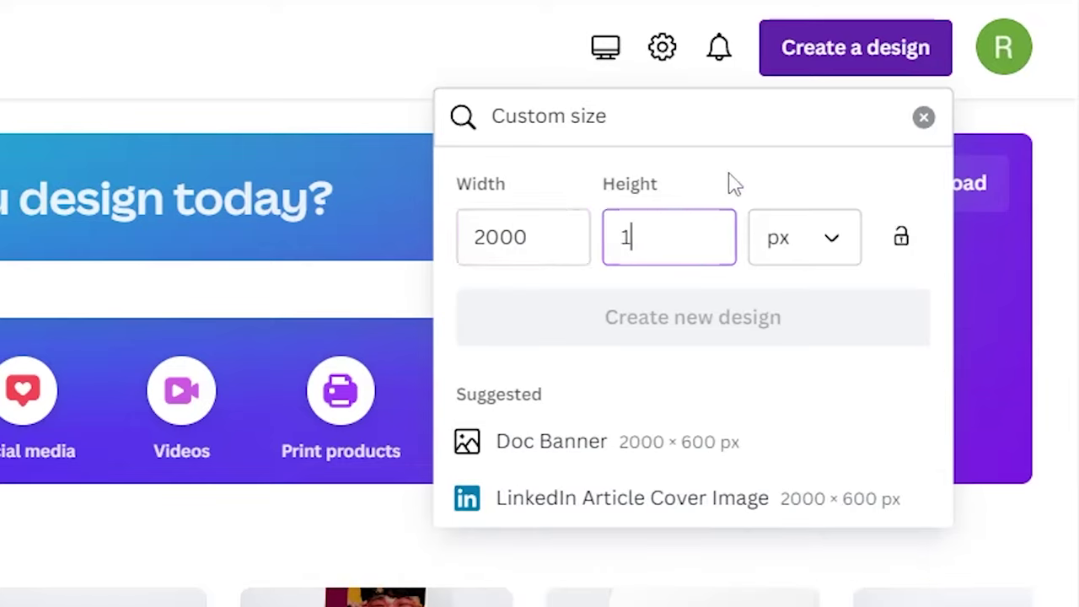
text(000)
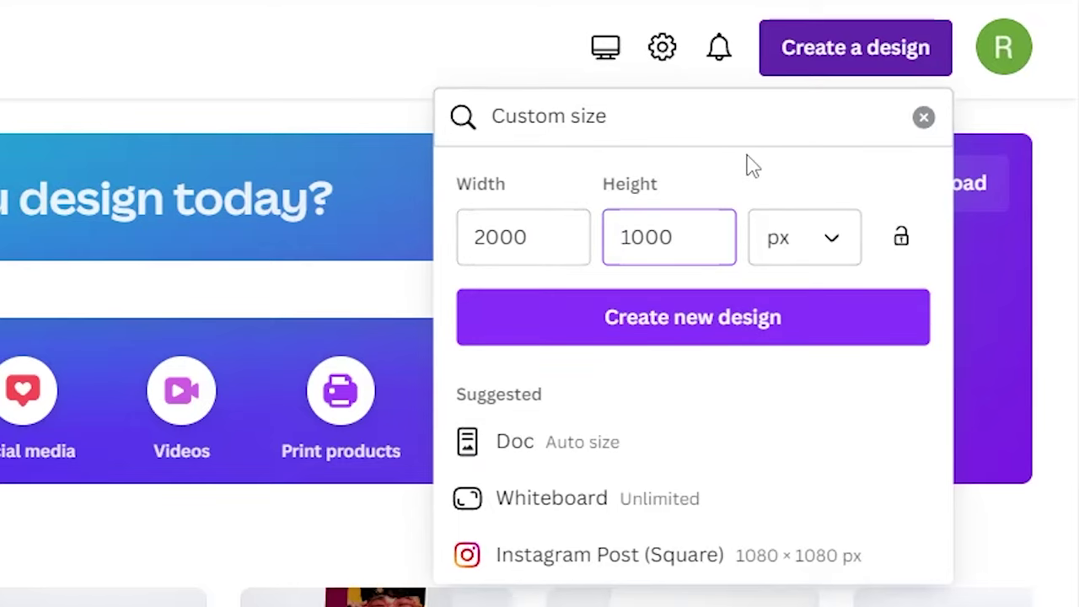
click(670, 340)
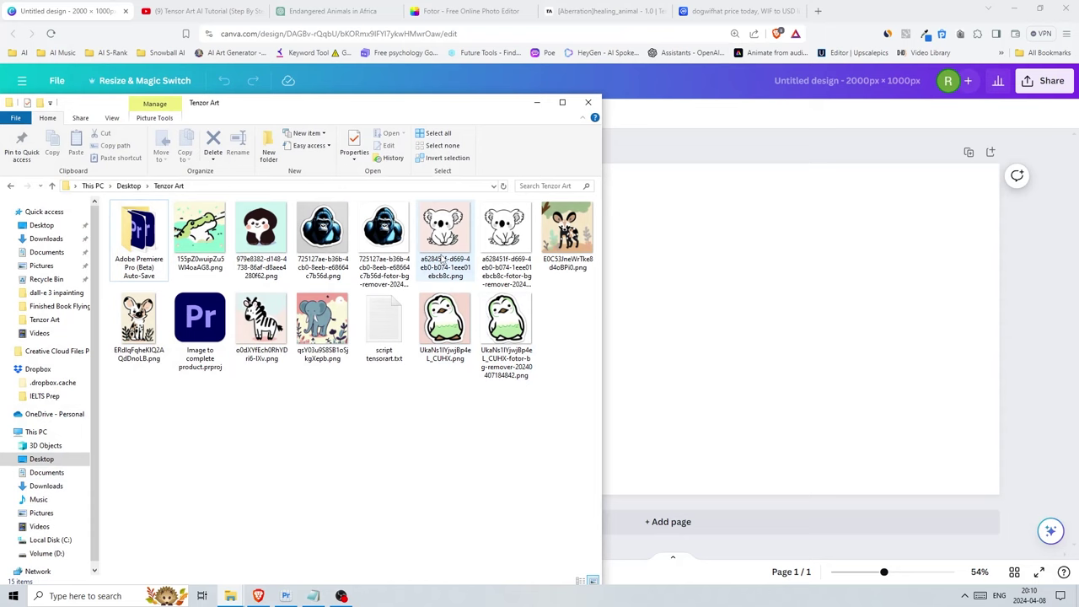
Place the koala image in the page's top-left corner, enlarged to about 1,009 px square.
drag(445, 240, 515, 164)
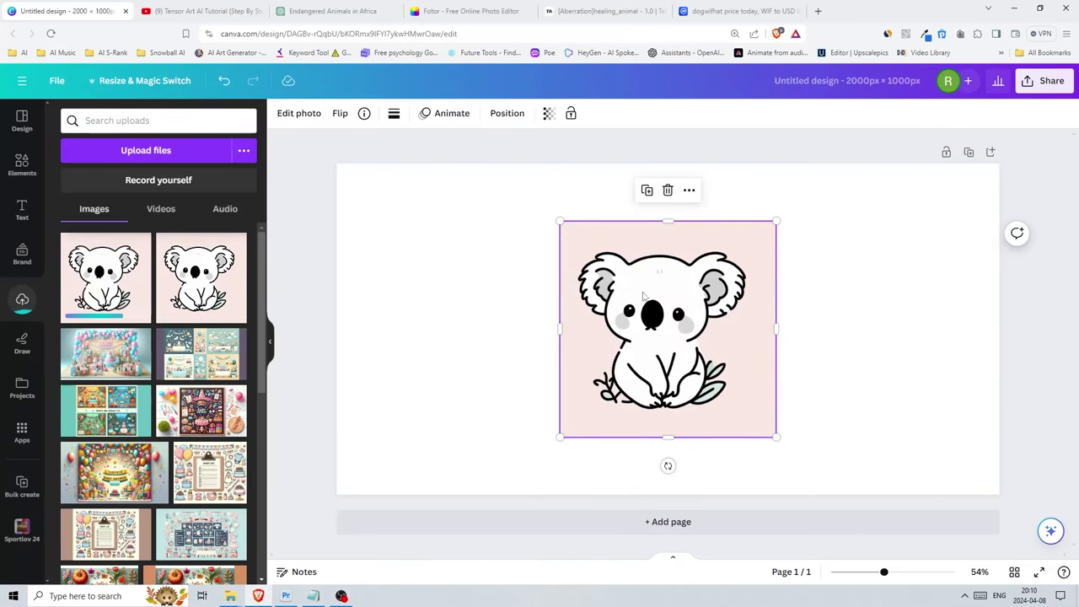
drag(691, 325, 468, 268)
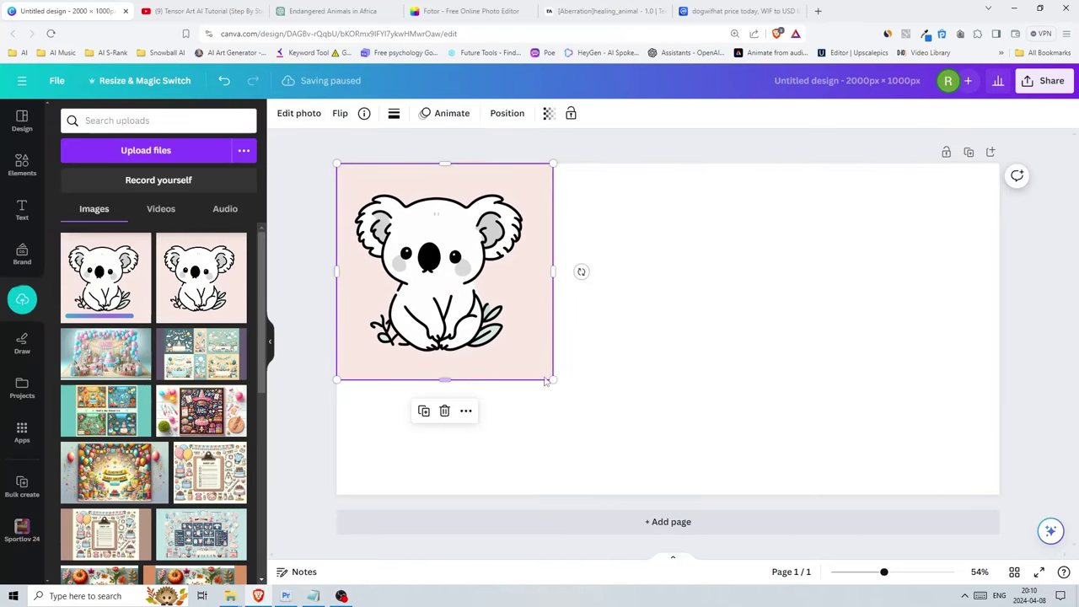
drag(552, 379, 675, 495)
click(679, 494)
Paste the koala poem, then undo back to the larger four-line poem layout.
text(High in the trees where eucalyptus sway, Koalas sleep and munch all day. With fluffy ears and nose so round, They're treasures of the treetops found.)
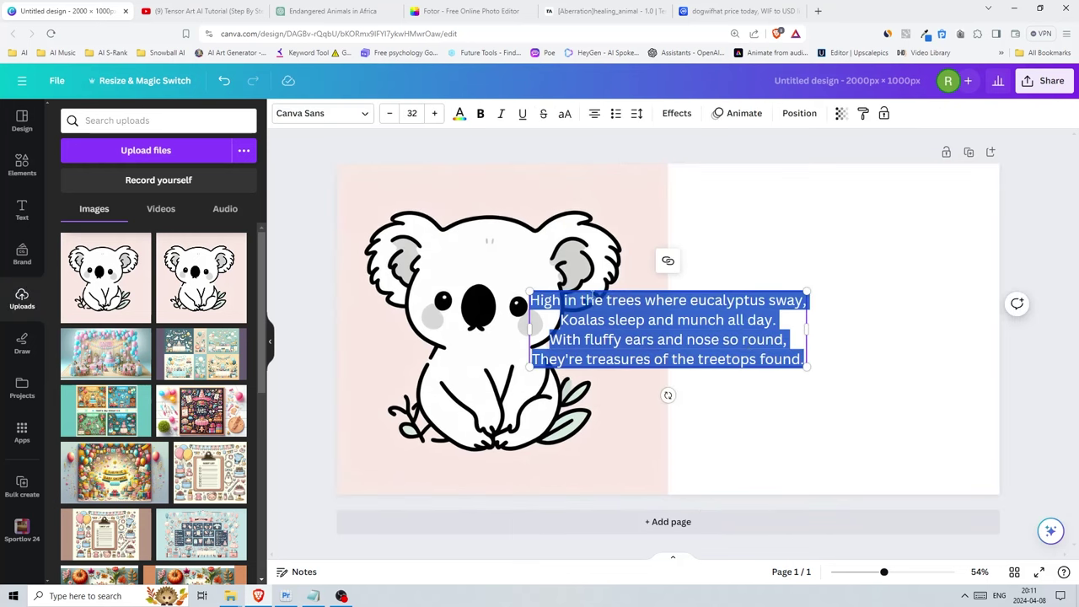
key(Delete)
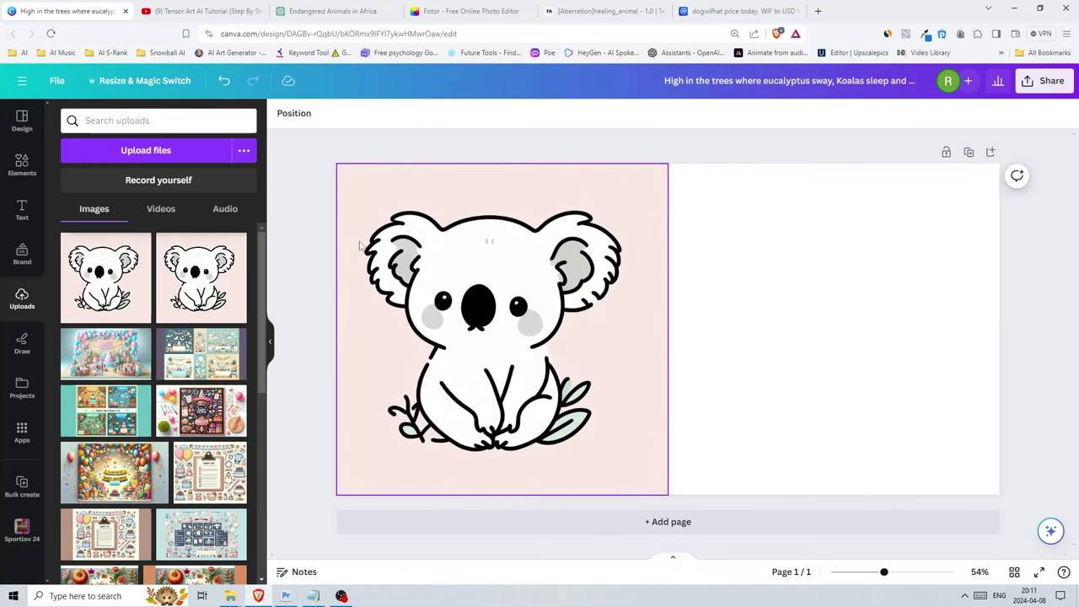
click(22, 211)
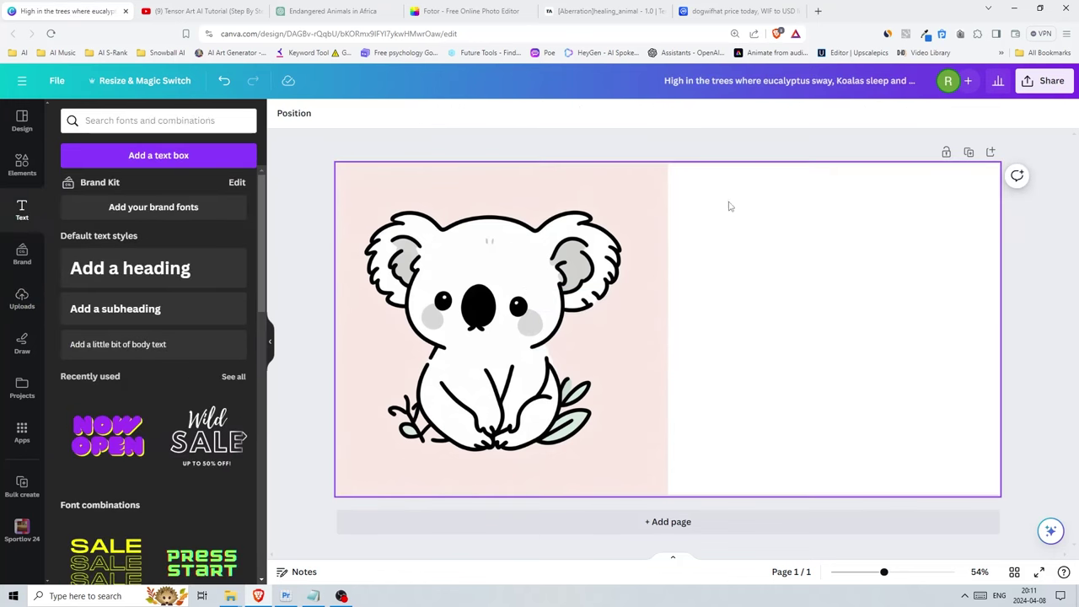
scroll(151, 379, down, 10)
drag(201, 503, 882, 289)
key(ctrl+z)
key(ctrl+z)
key(ctrl+z)
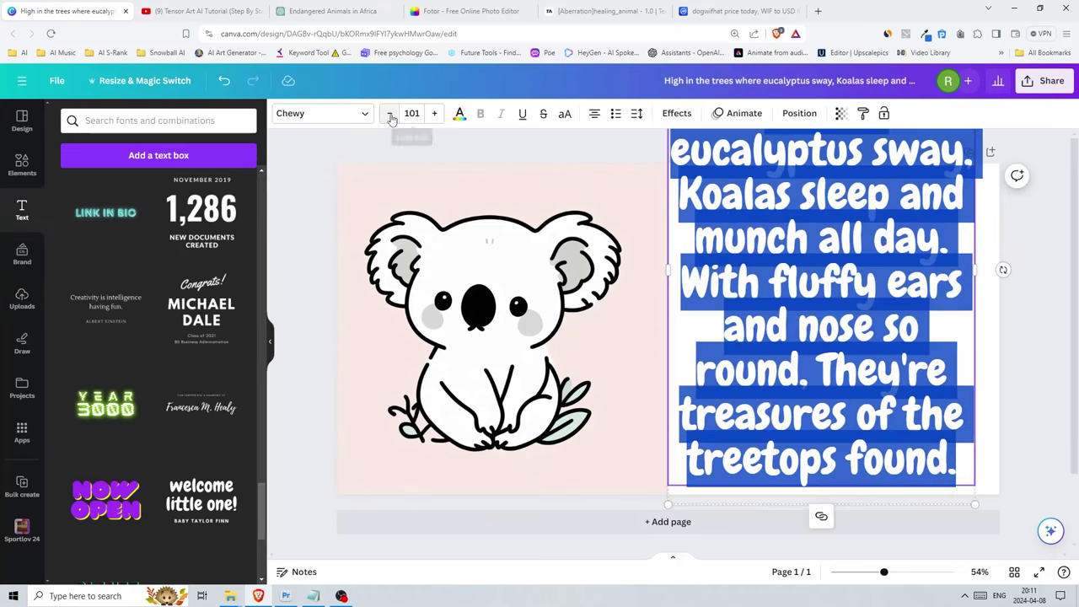
key(ctrl+z)
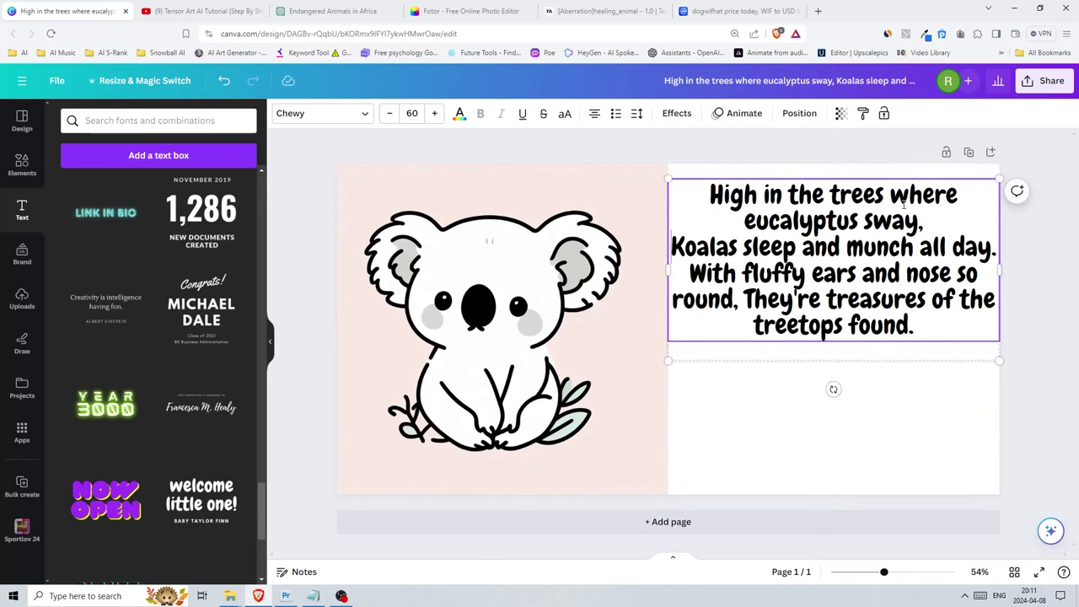
key(ctrl+z)
key(ctrl+z)
key(ctrl+z)
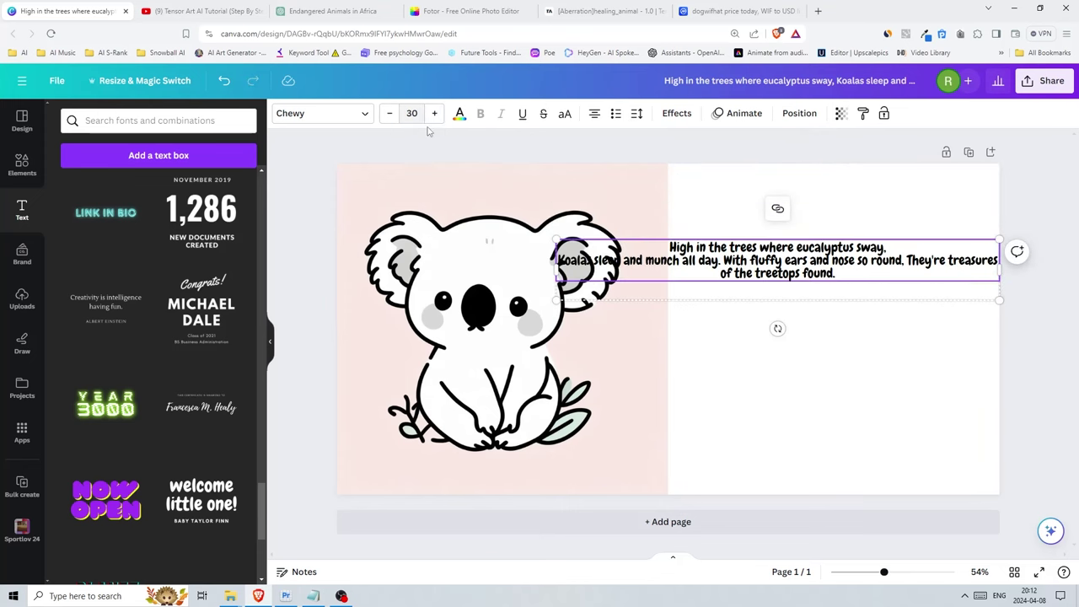
key(ctrl+z)
key(ctrl+z)
key(ctrl+z)
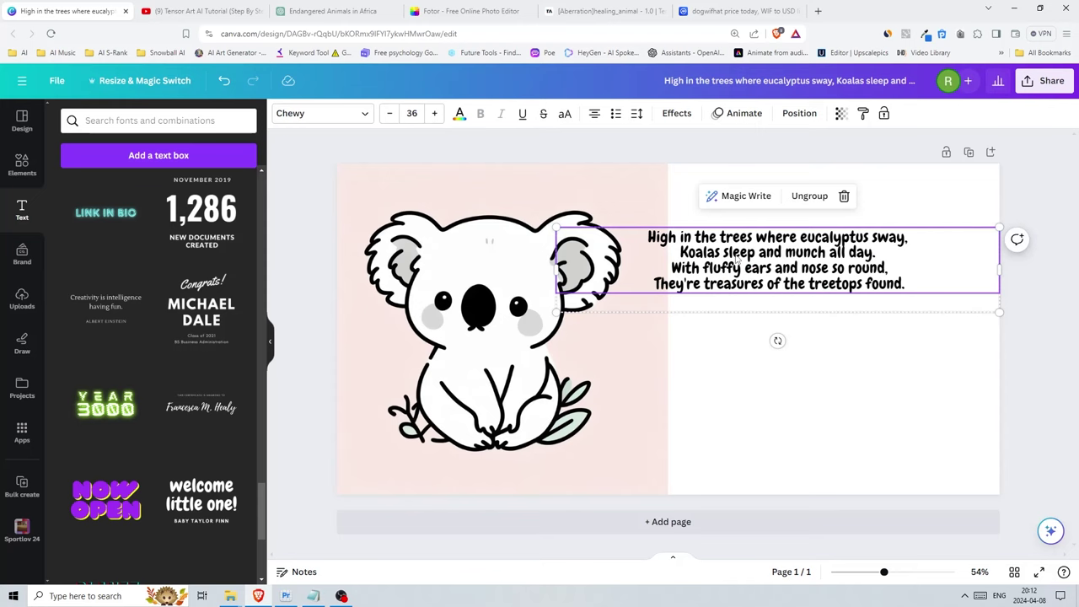
key(ctrl+z)
key(ctrl+z)
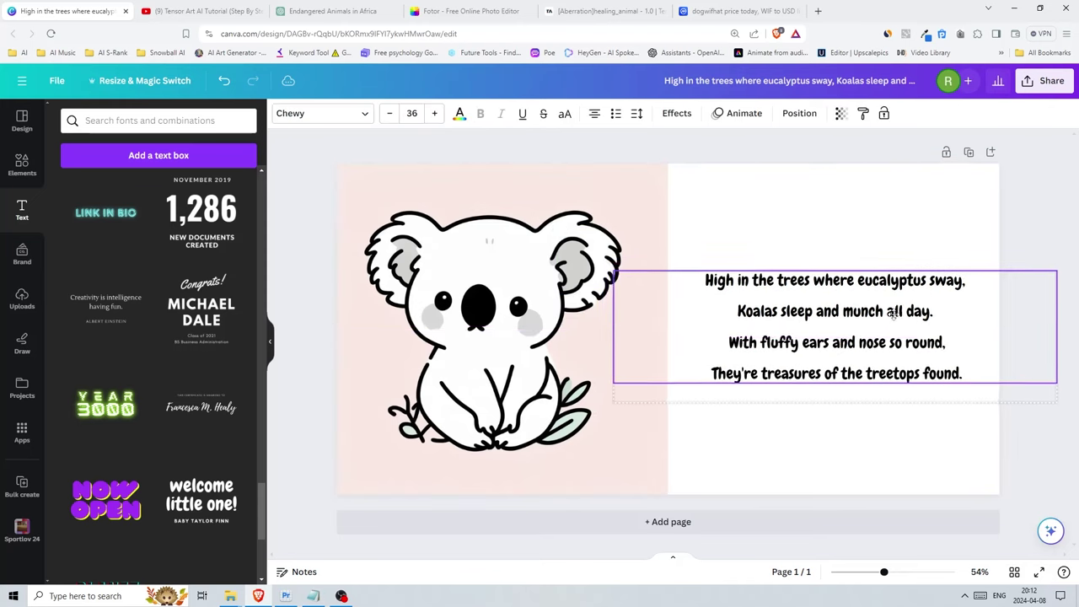
click(783, 211)
Add an outlined KOALA title above the poem and enlarge the dog image to fill page 2's left half.
scroll(158, 380, down, 5)
click(105, 337)
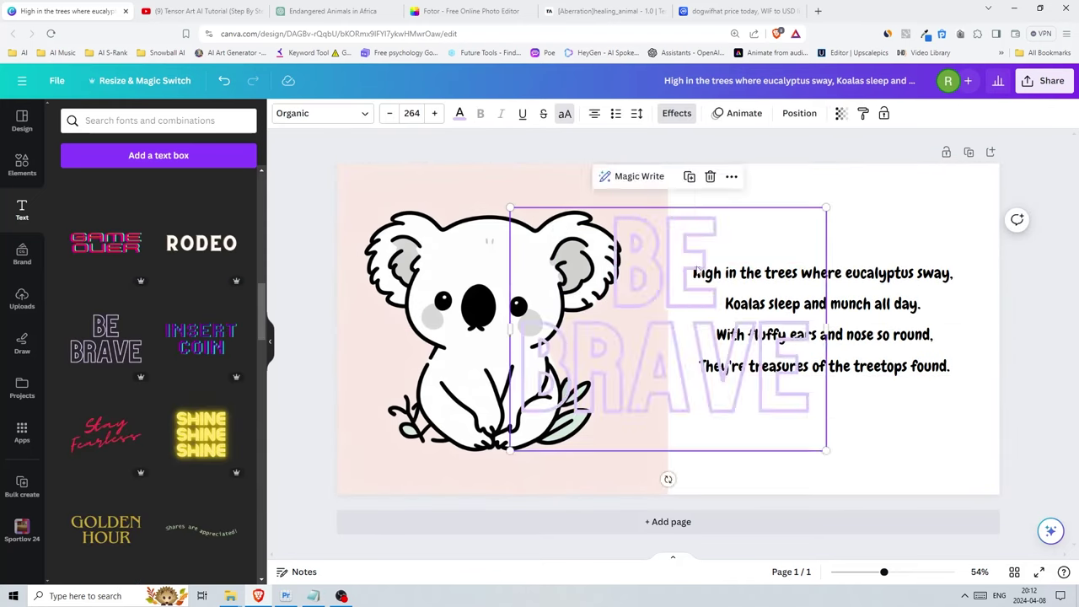
key(ctrl+shift+z)
key(ctrl+shift+z)
key(ctrl+shift+z)
key(ctrl+shift+z)
key(ctrl+shift+z)
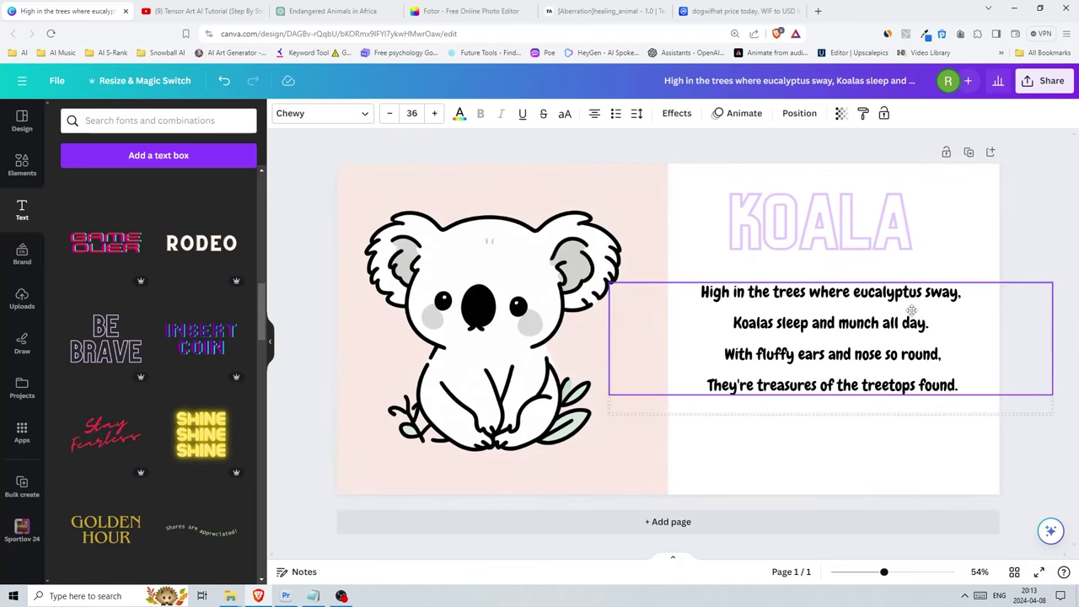
key(ctrl+shift+z)
key(ctrl+shift+z)
key(ctrl+shift+z)
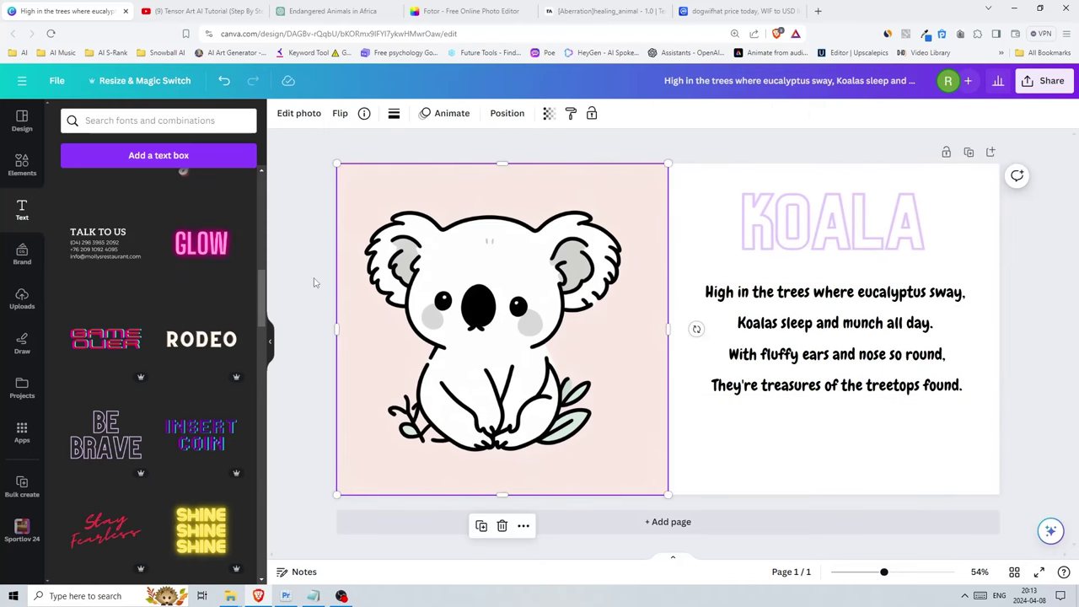
drag(555, 359, 667, 495)
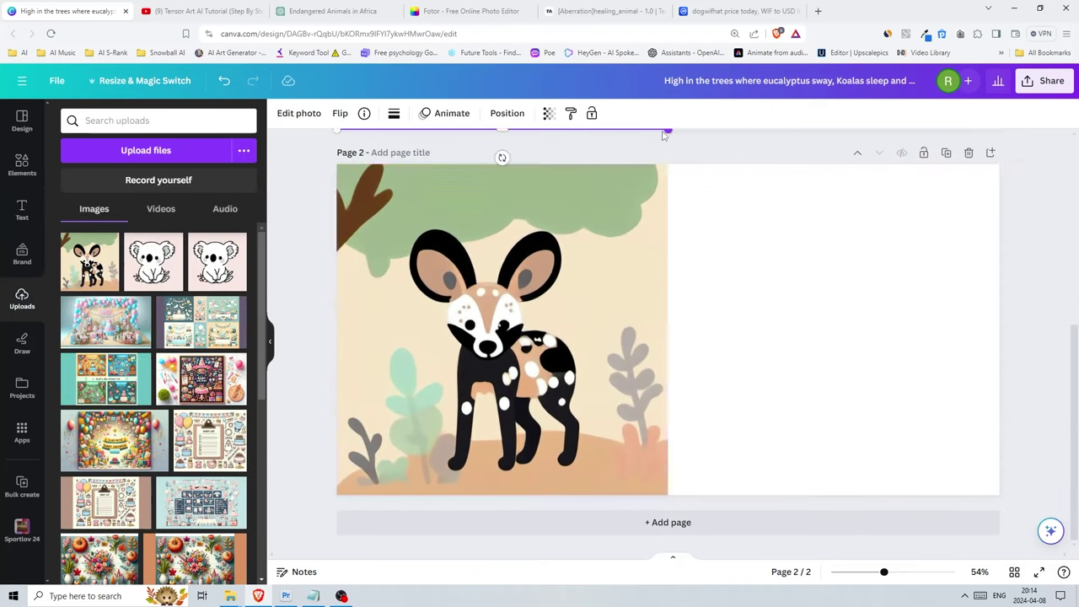
Paste ChatGPT's Painted Dog poem onto page 2 and group it with an AFRICAN WILD DOG heading.
click(333, 11)
scroll(734, 224, up, 10)
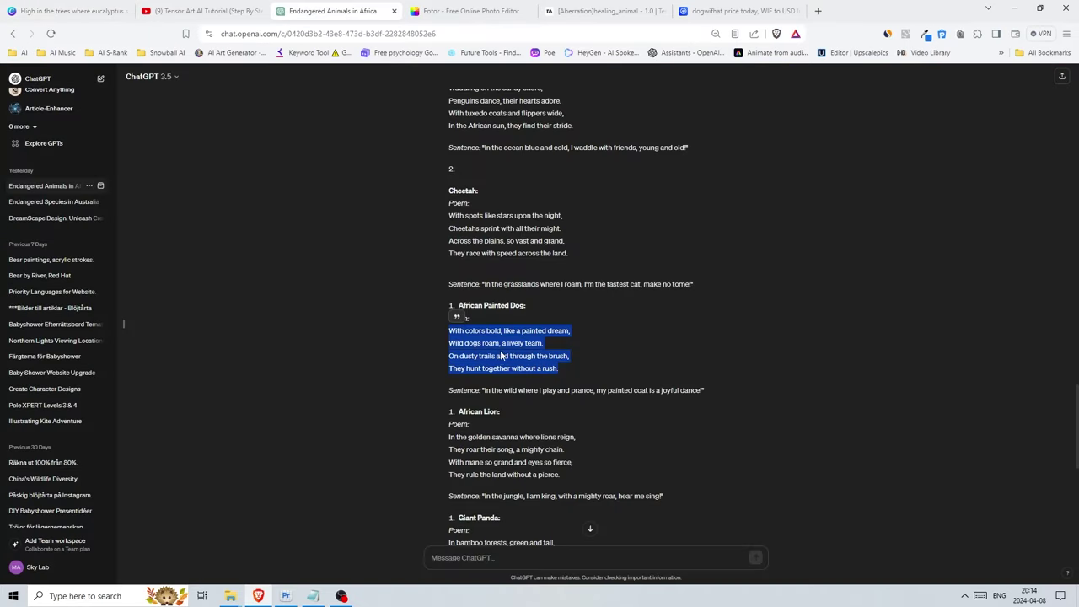
right_click(502, 355)
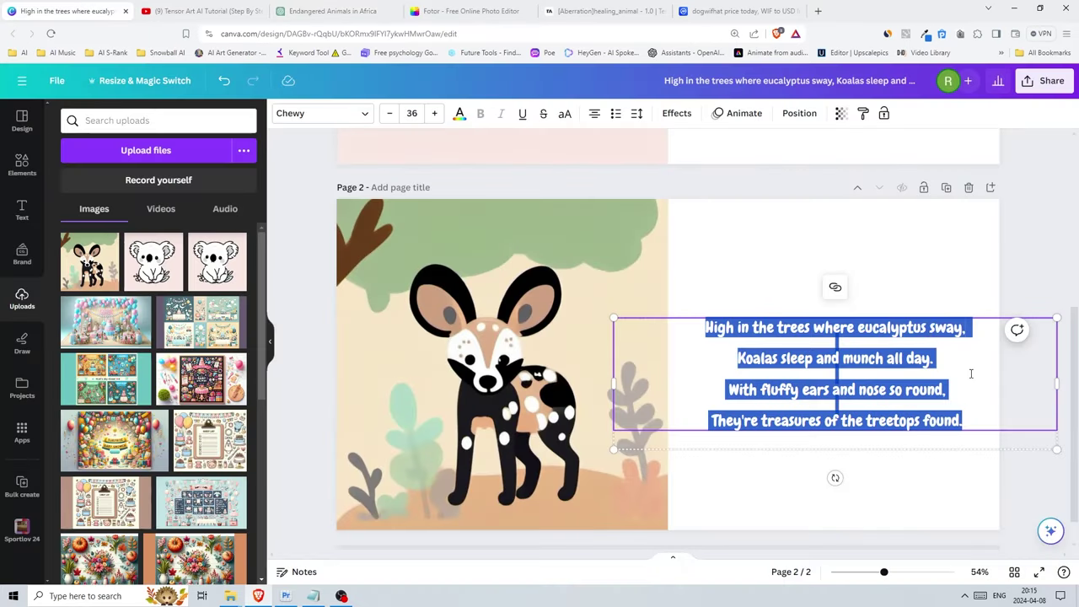
text(With colors bold, like a painted dream, Wild dogs roam, a lively team. On dusty trails and through the brush, They hunt together without a rush.)
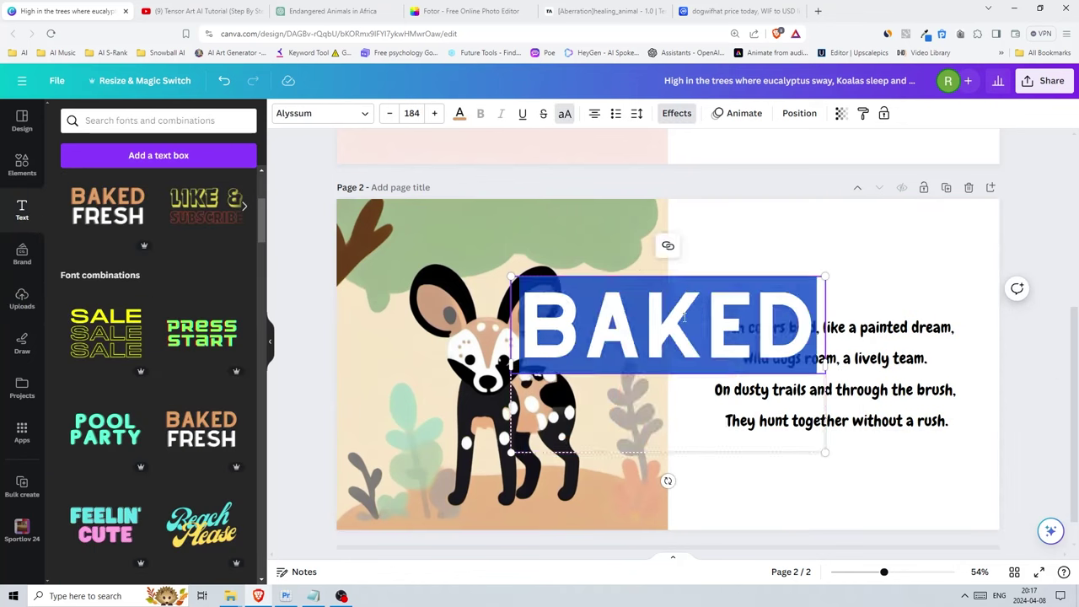
text(AFRICAN WILD DOG)
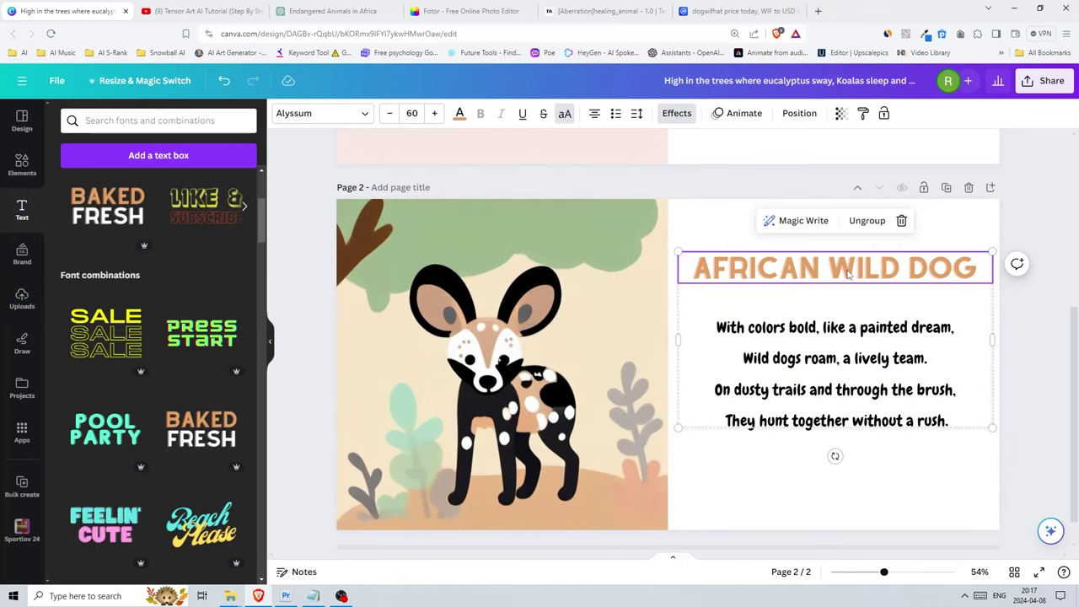
click(849, 275)
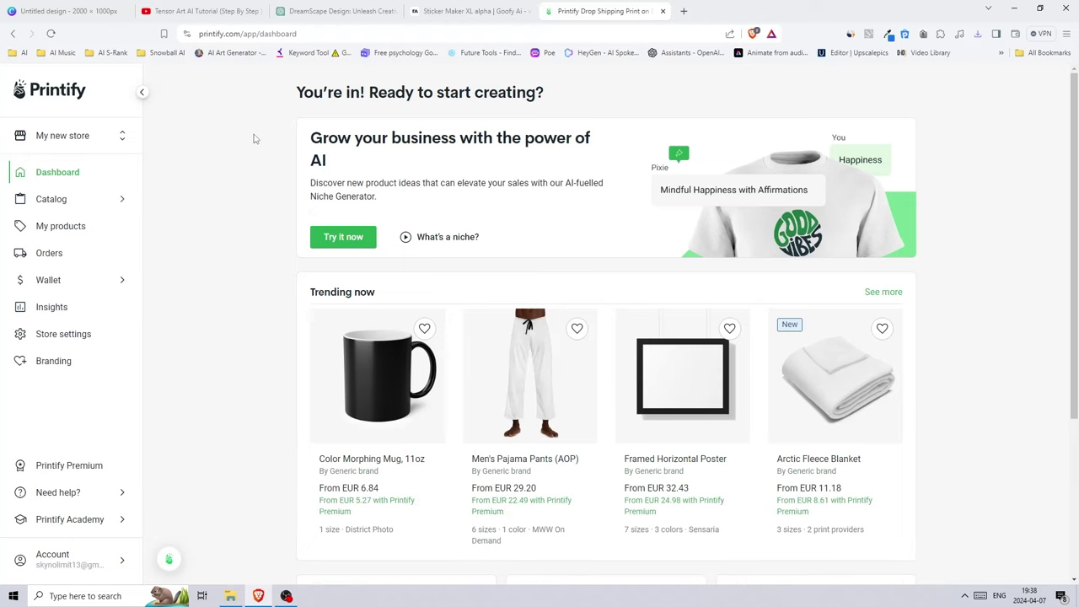
Return from the Printify homepage to the Printify dashboard.
key(alt+Left)
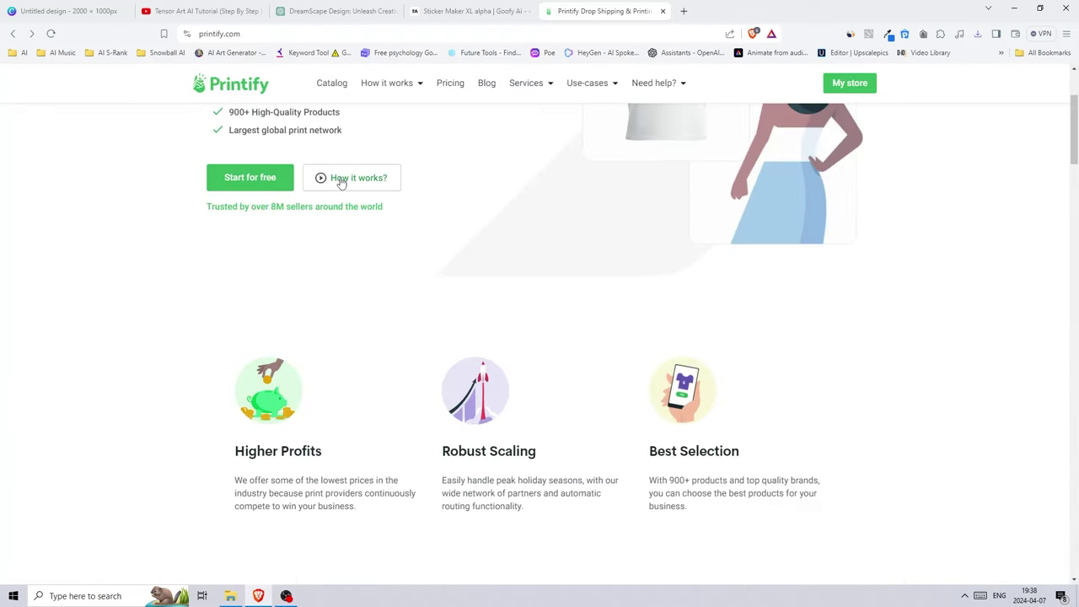
click(259, 180)
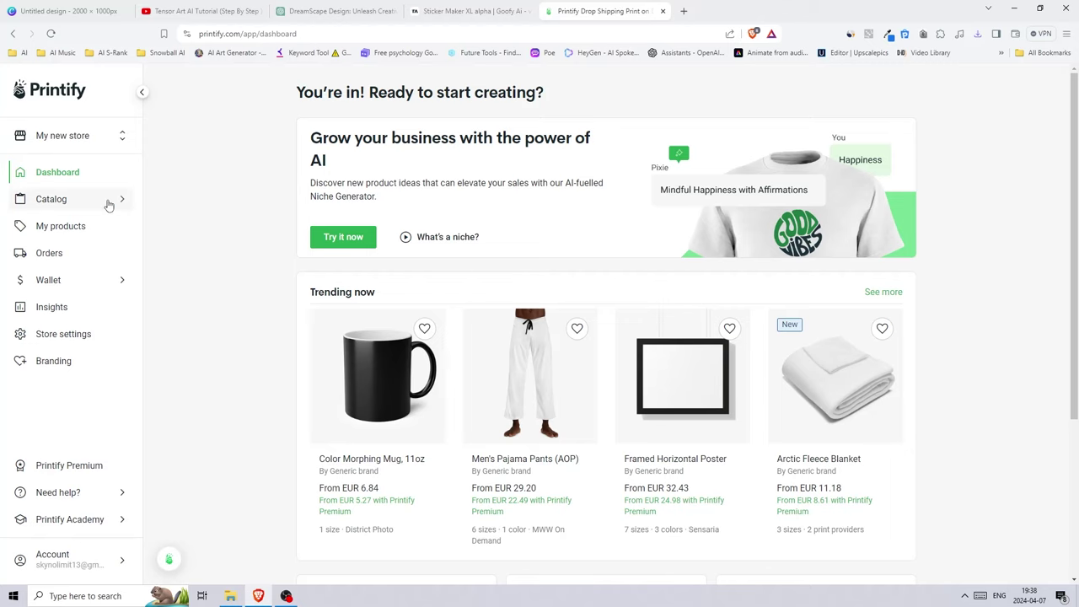
scroll(108, 202, down, 1)
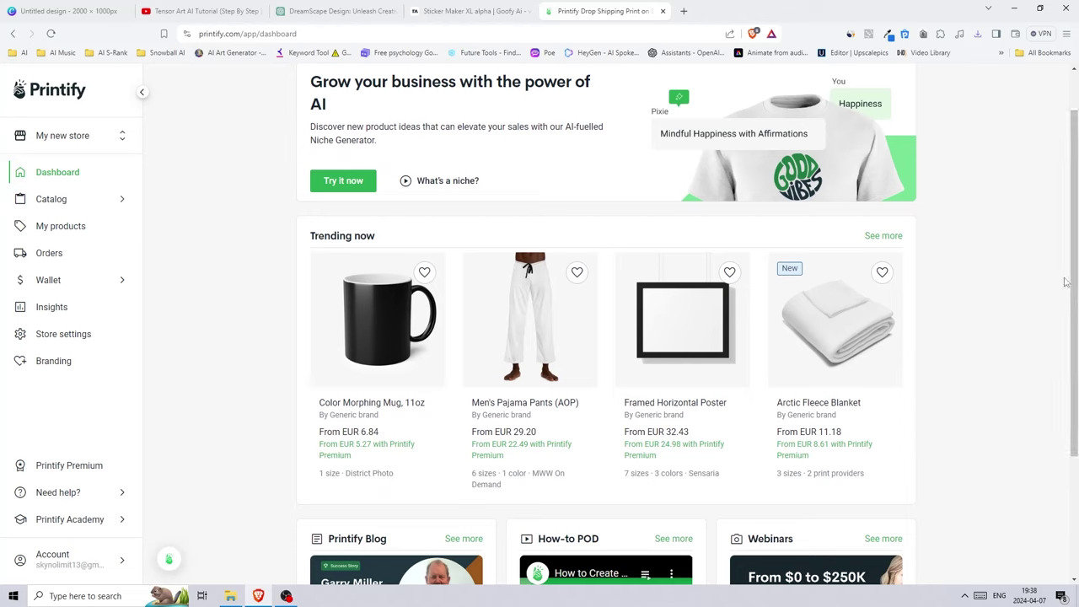
drag(1065, 283, 1052, 85)
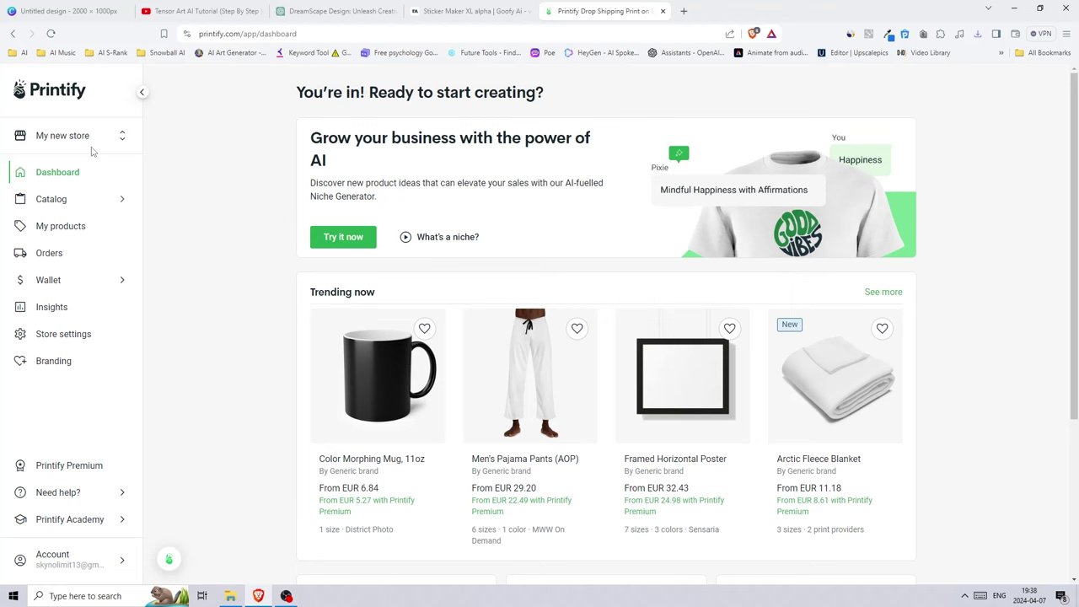
Browse the catalog's men's hoodies and start designing the Unisex College Hoodie.
click(59, 226)
mouse_move(128, 204)
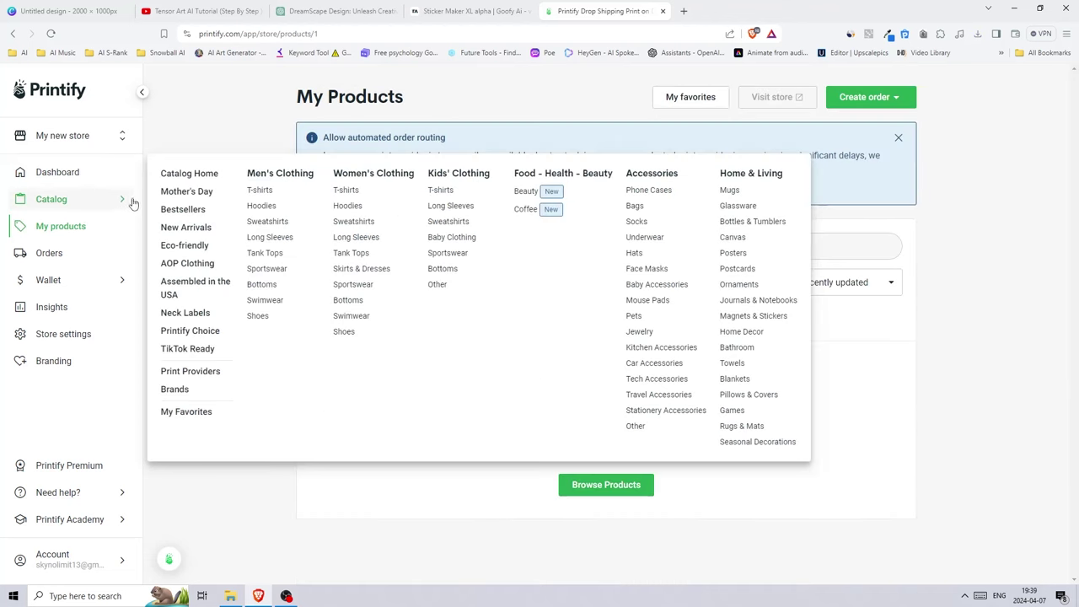
click(255, 193)
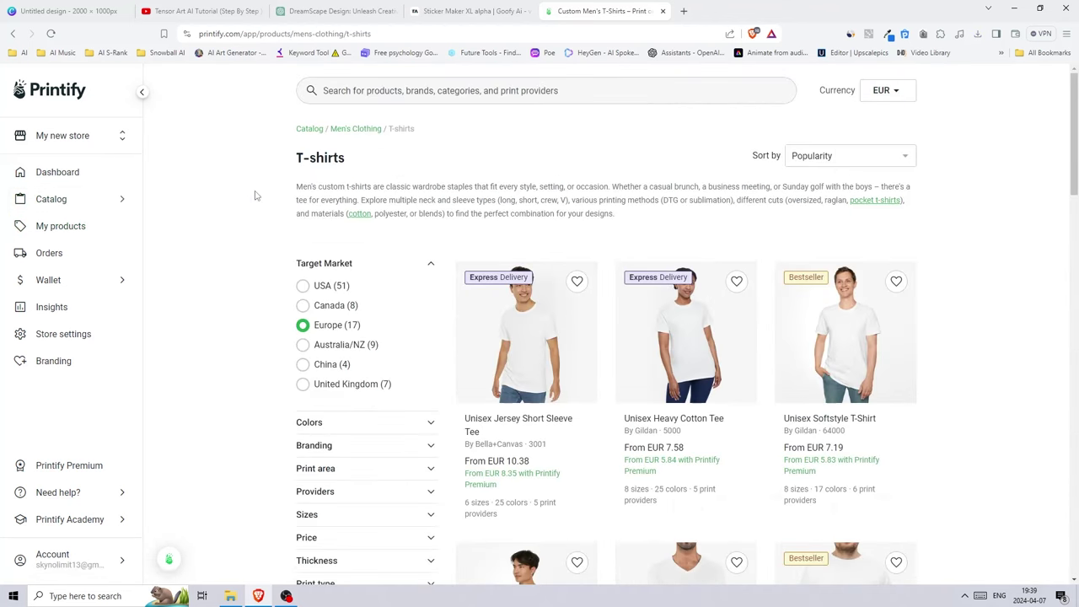
click(130, 206)
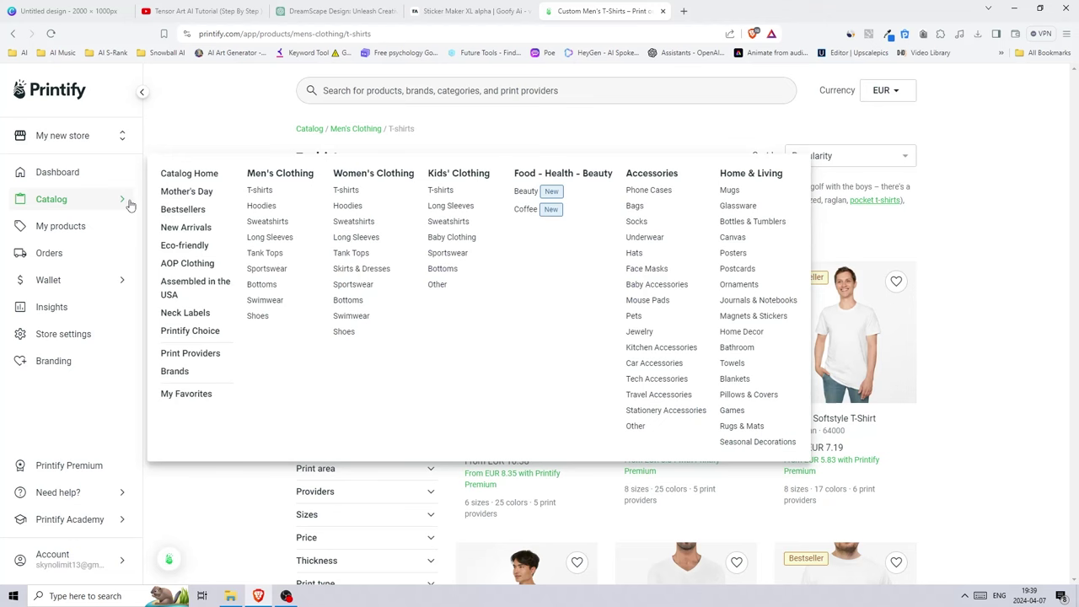
click(268, 211)
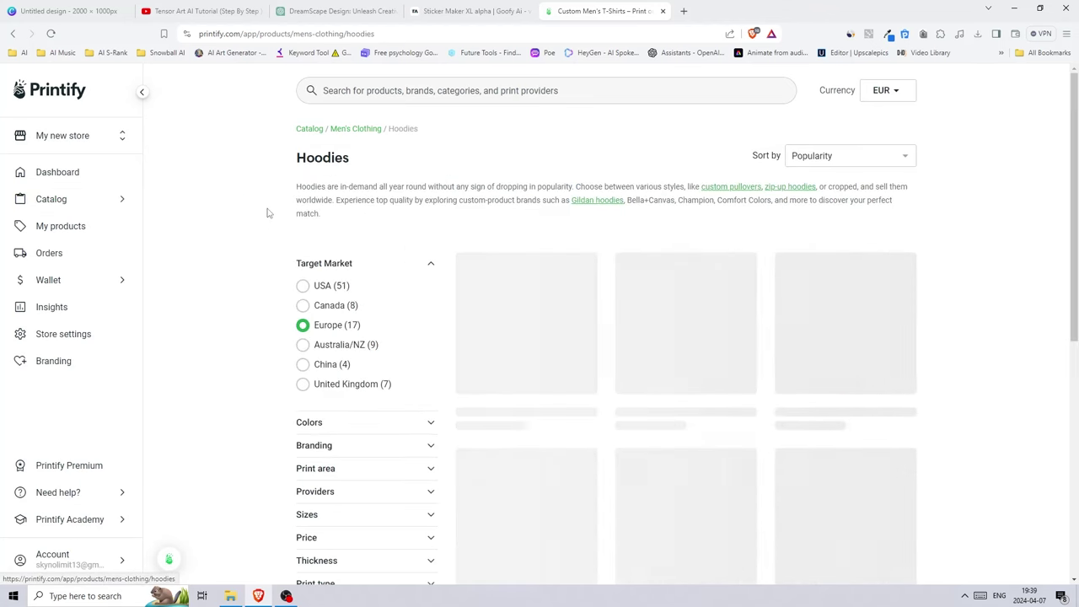
scroll(915, 248, down, 4)
scroll(1058, 282, down, 1)
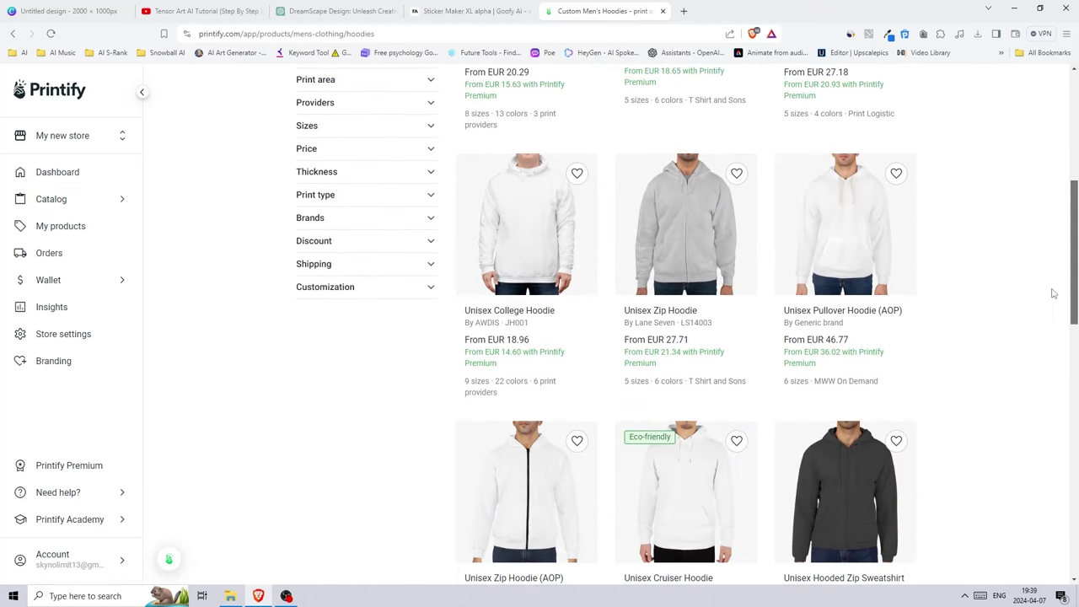
click(541, 244)
click(344, 235)
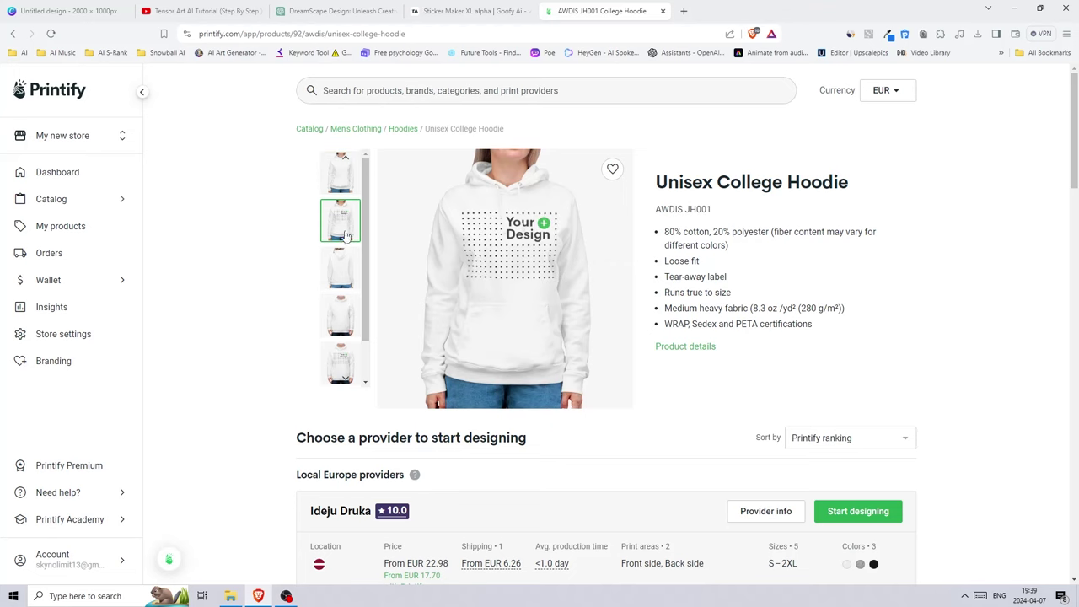
click(858, 510)
Upload the gorilla image from the computer onto the black College Hoodie.
click(17, 118)
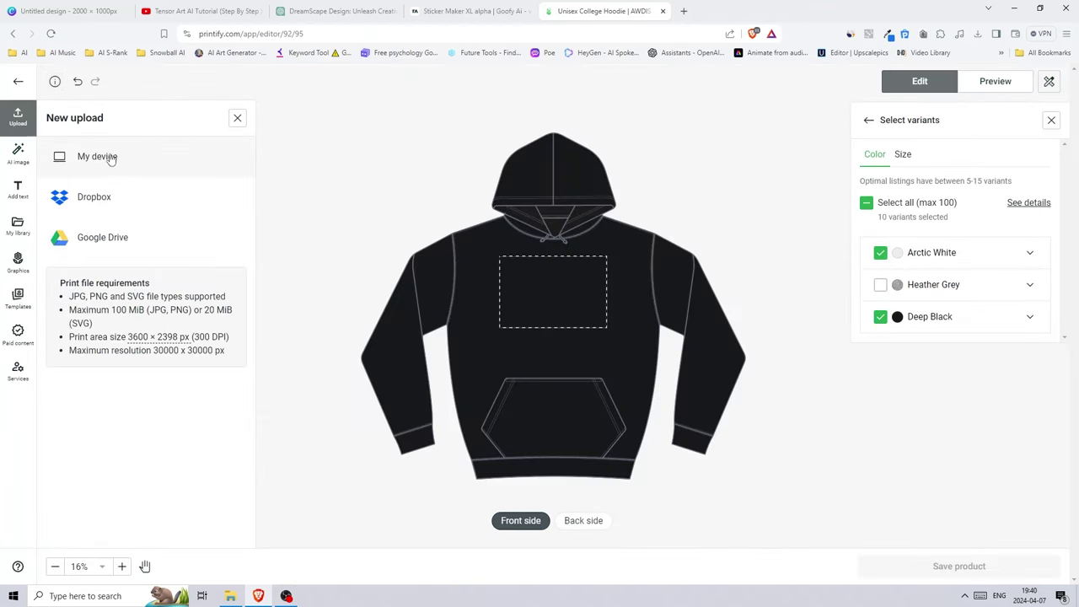
click(96, 155)
double_click(315, 93)
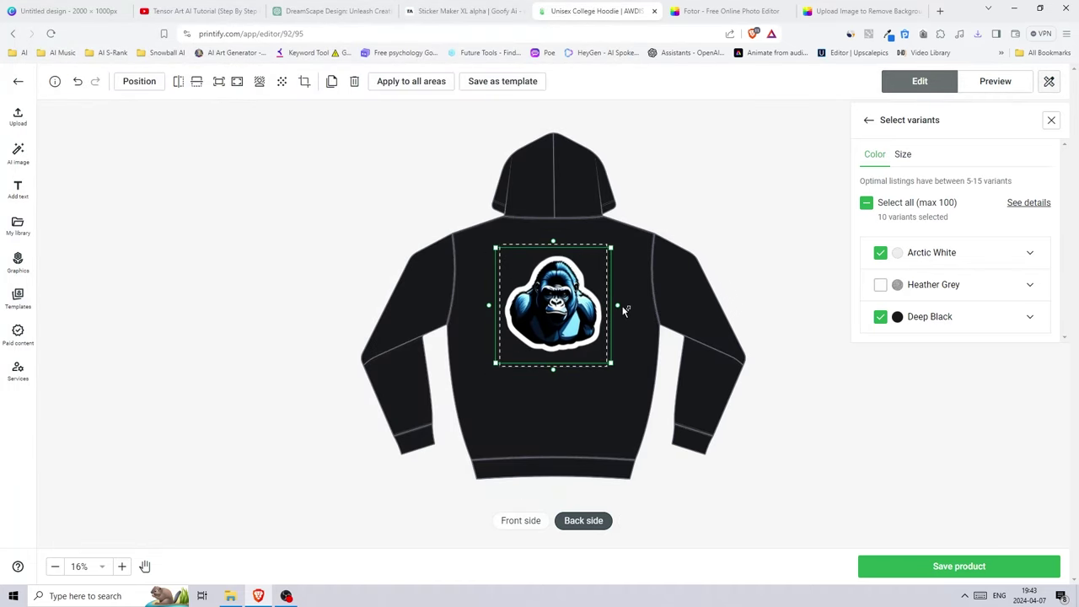
Save the gorilla hoodie as a product and preview its mockups on different models.
click(447, 263)
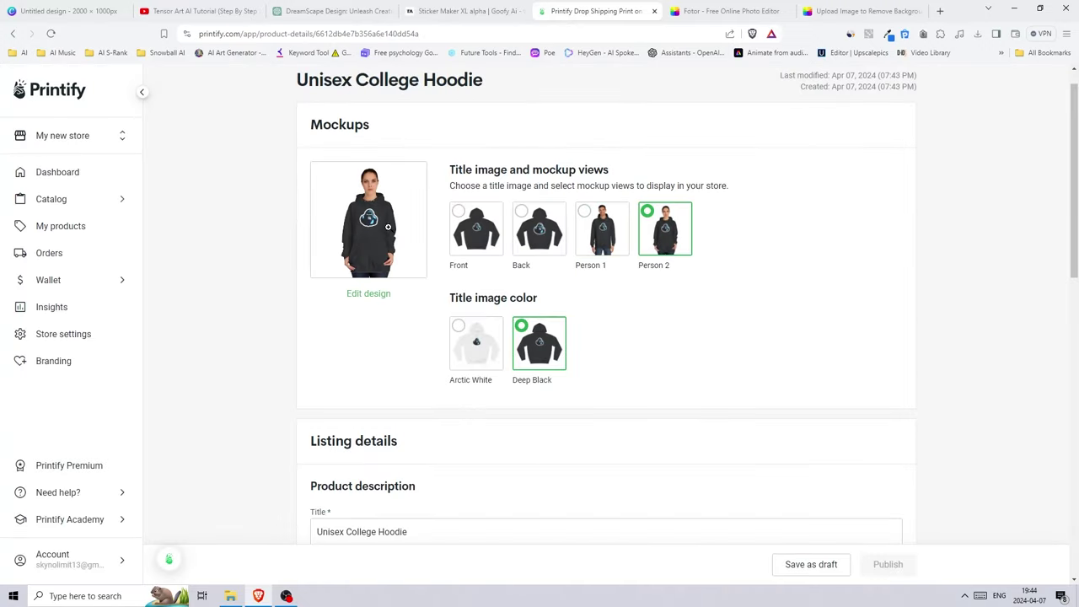
click(387, 227)
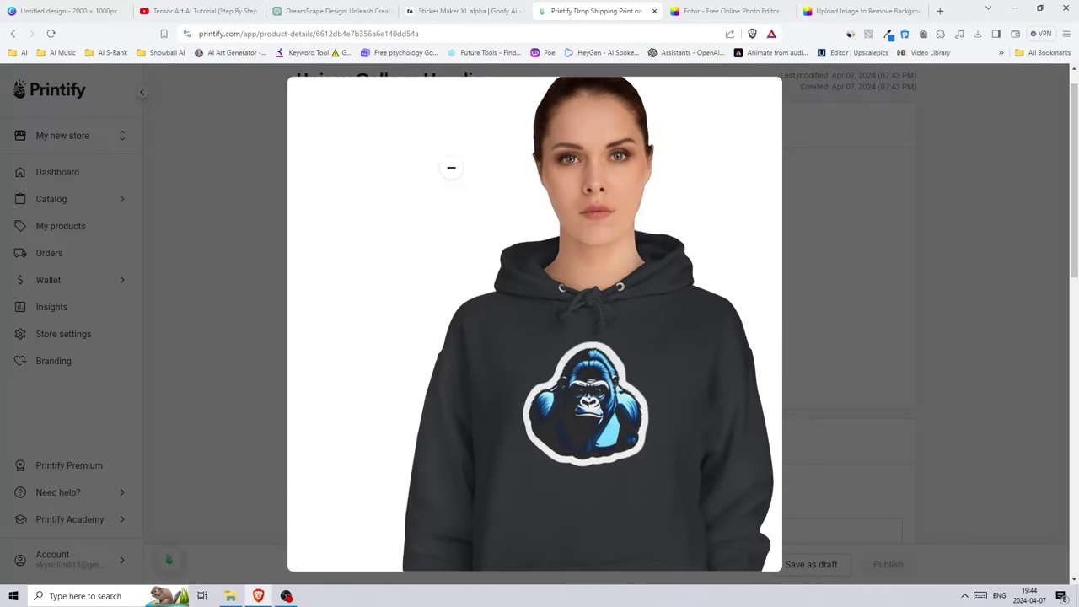
click(832, 143)
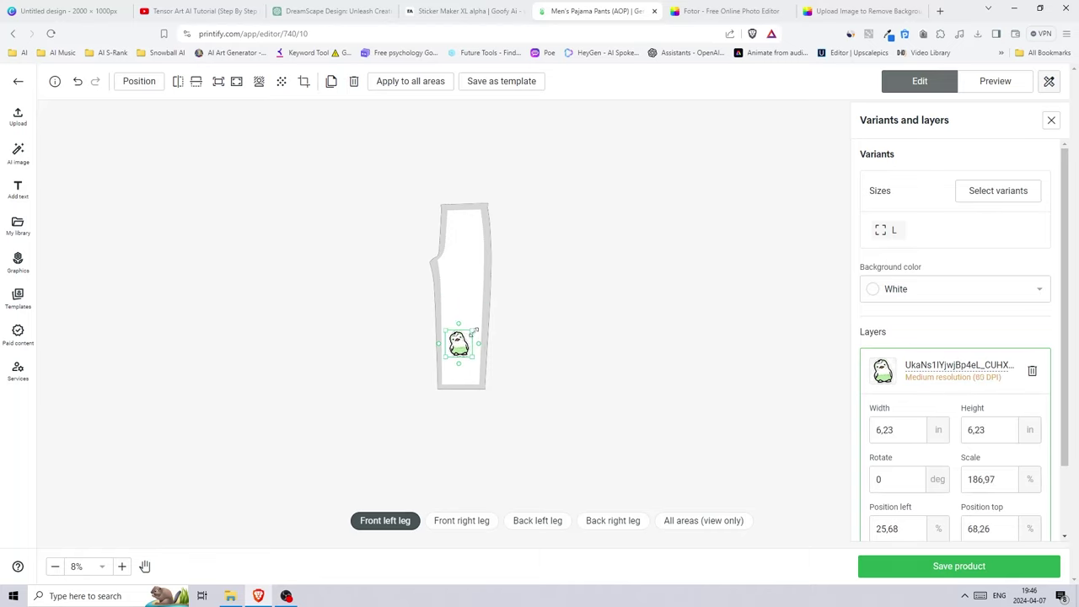
Check each pajama pants leg area and place the penguin design on the back right leg.
click(385, 520)
click(537, 520)
click(461, 520)
click(385, 520)
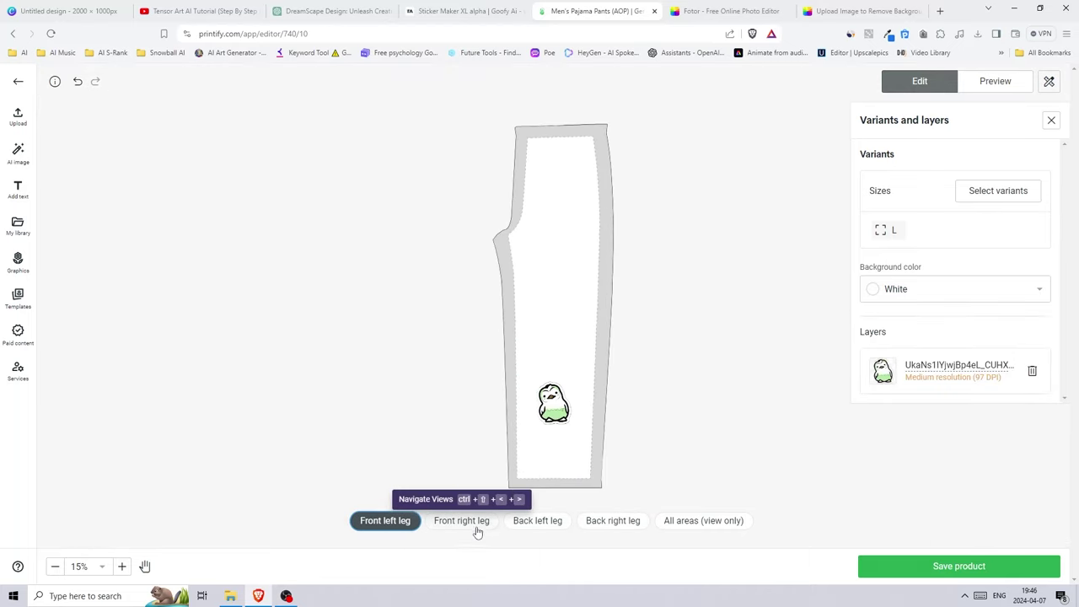
click(703, 520)
click(613, 520)
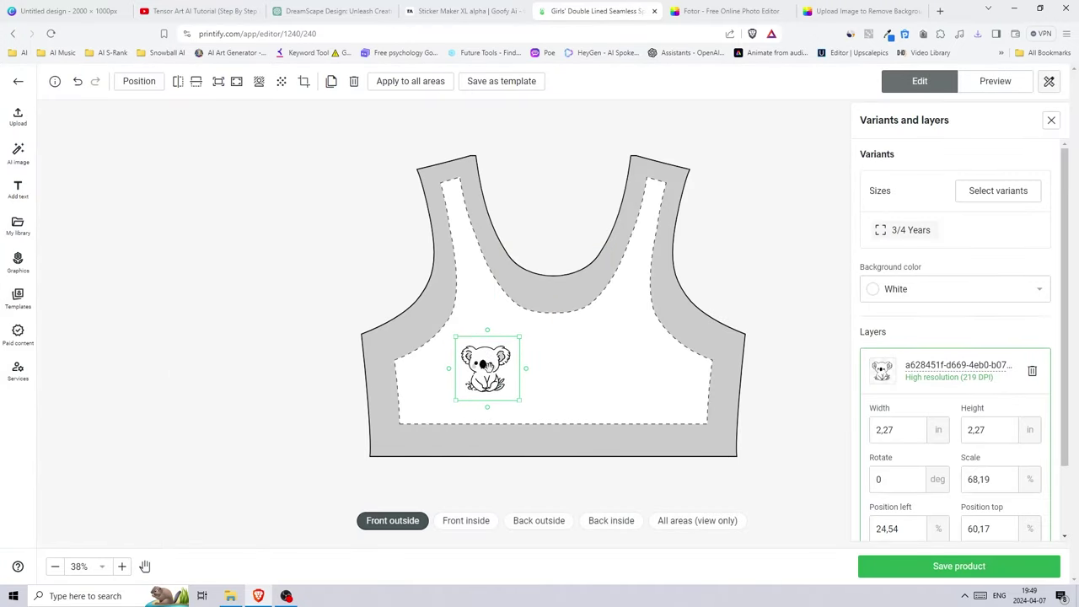
Move the koala artwork lower and right on the girls' top, then save it as a product.
drag(489, 366, 553, 402)
click(646, 402)
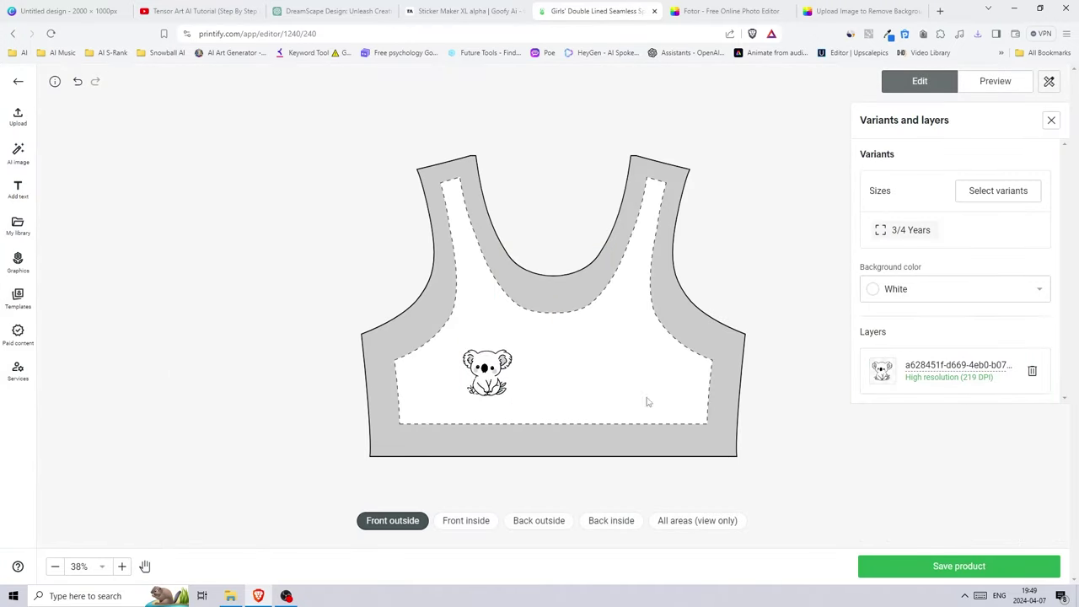
click(959, 567)
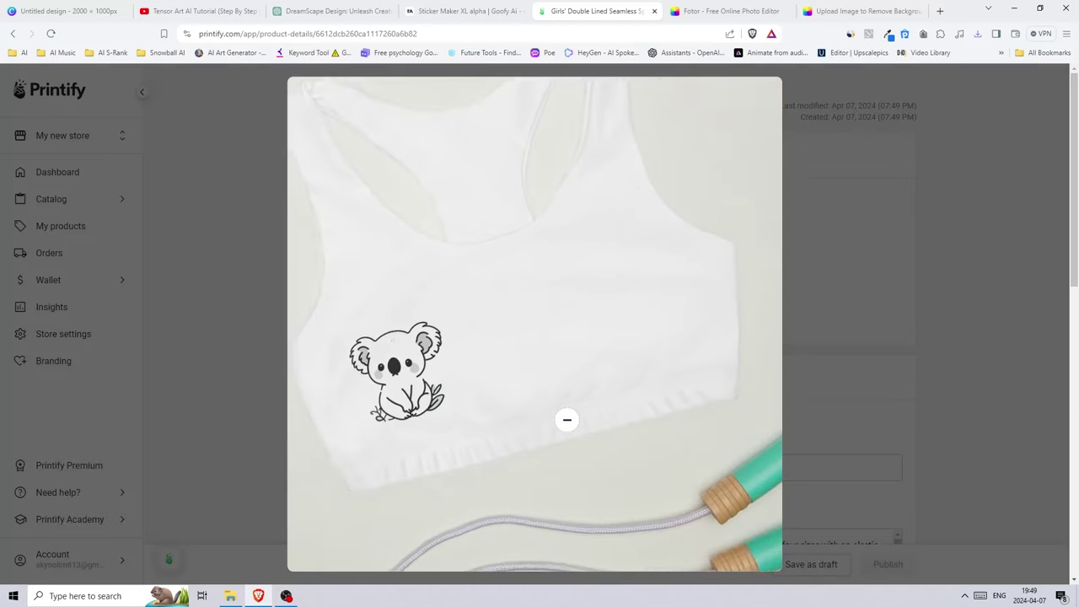